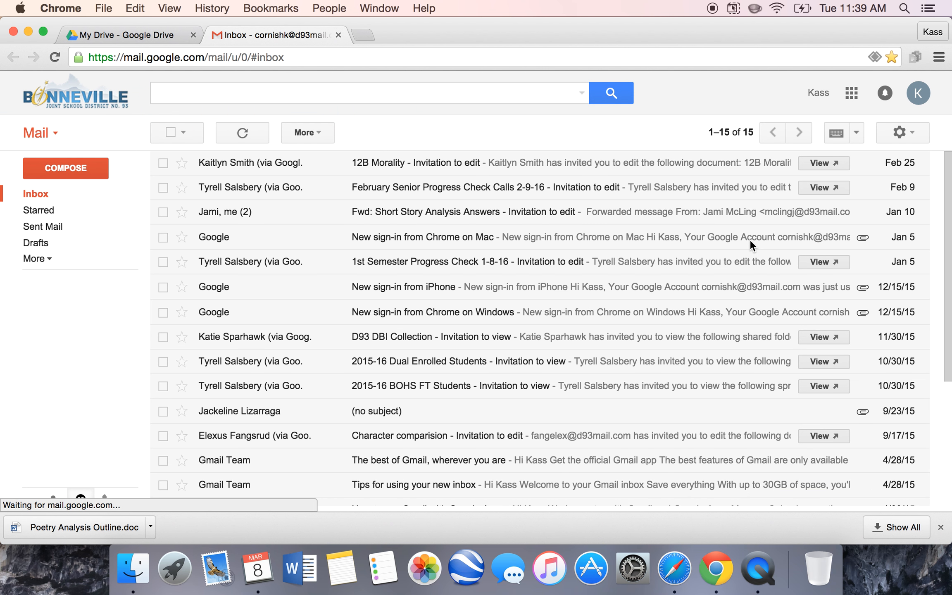
- Open Google Drive from the mail inbox and upload Poetry Analysis Outline.doc from the 10A folder
left_click(853, 94)
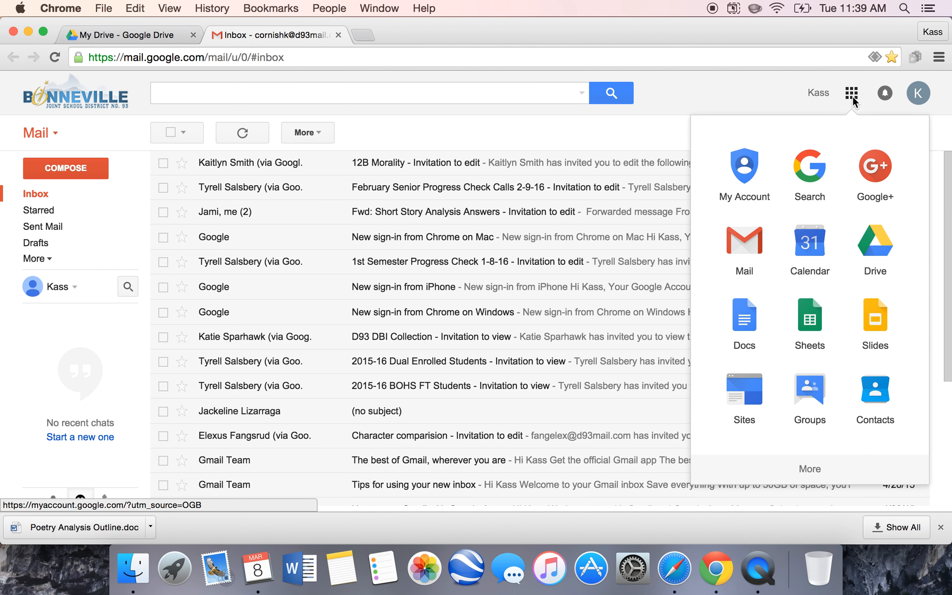
left_click(877, 248)
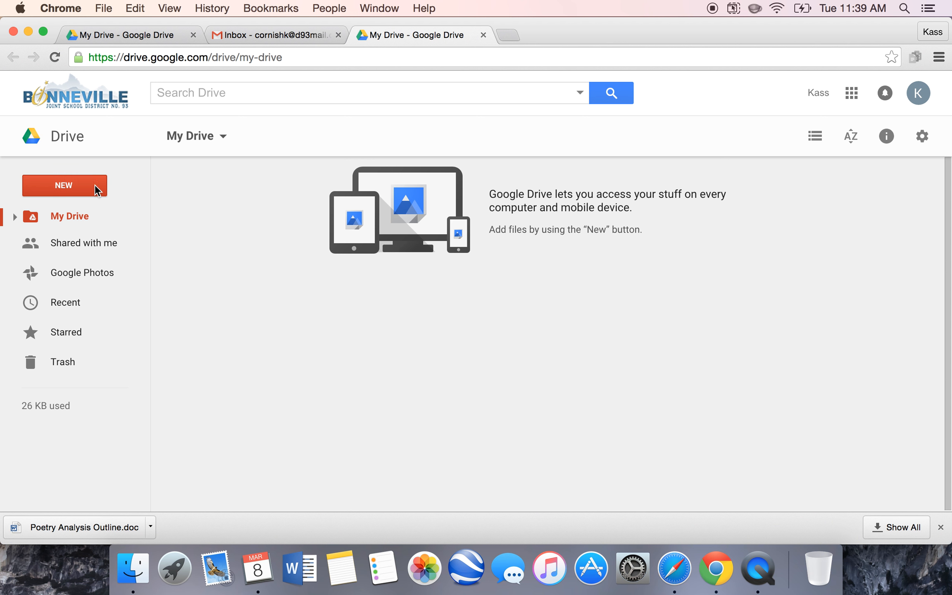
left_click(84, 186)
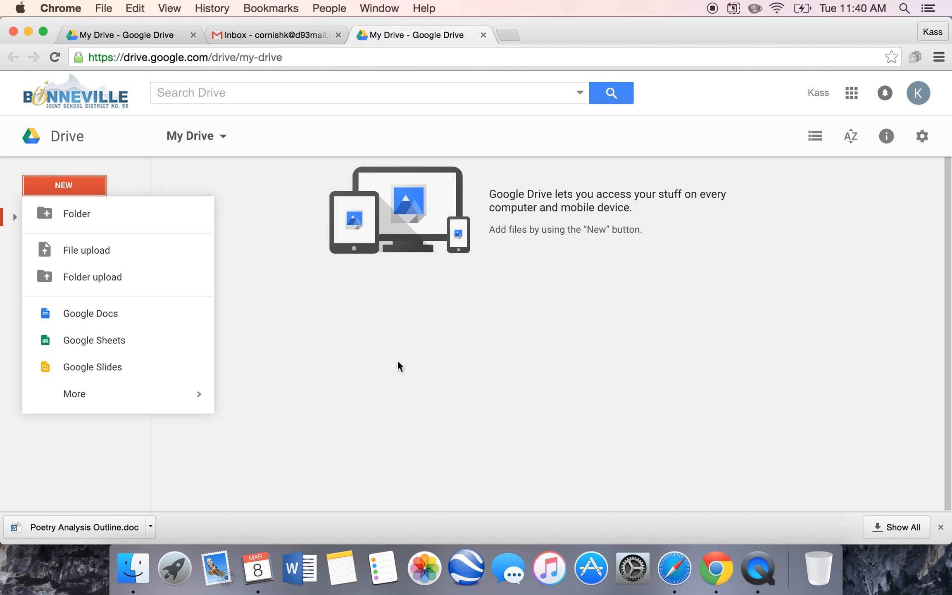
left_click(397, 362)
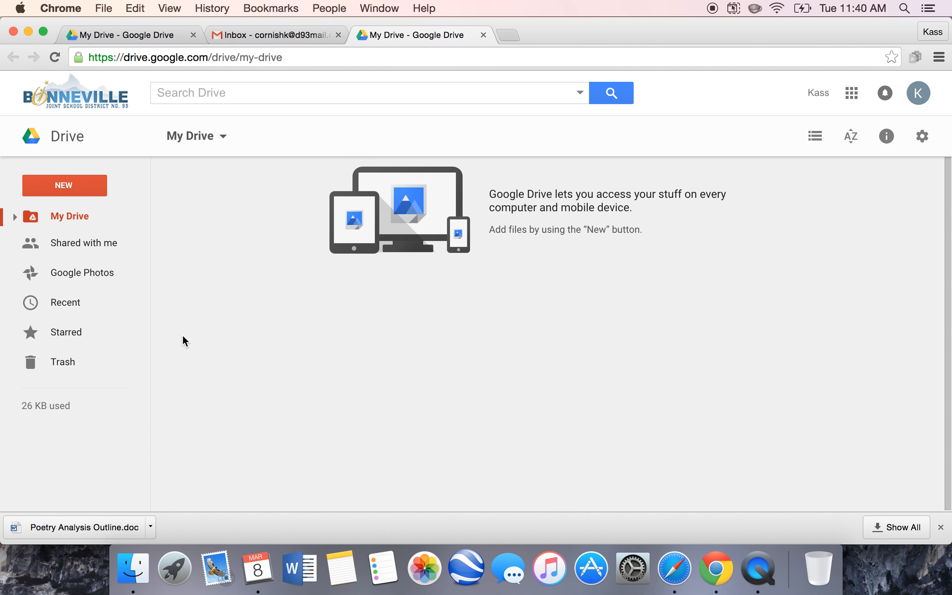
left_click(81, 186)
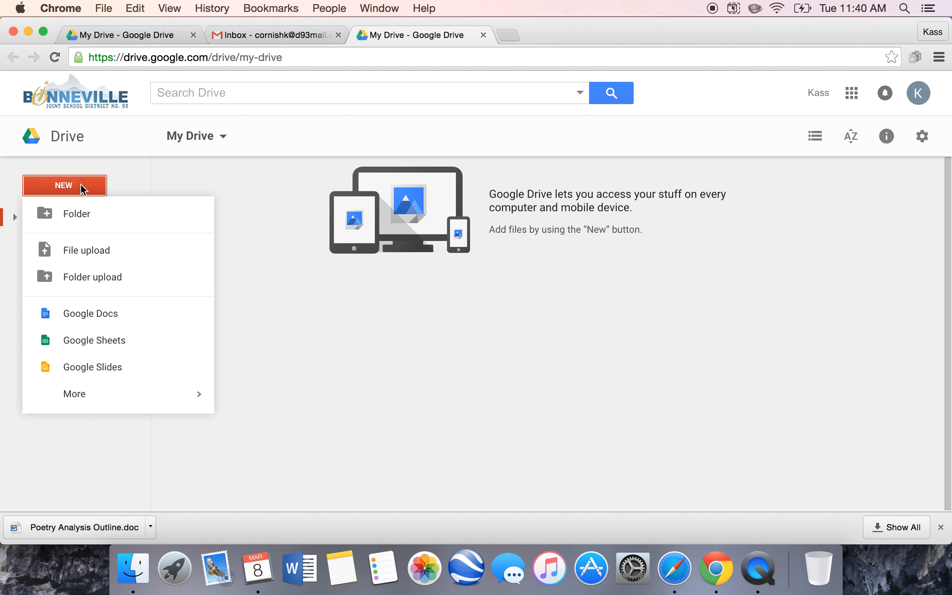
left_click(97, 251)
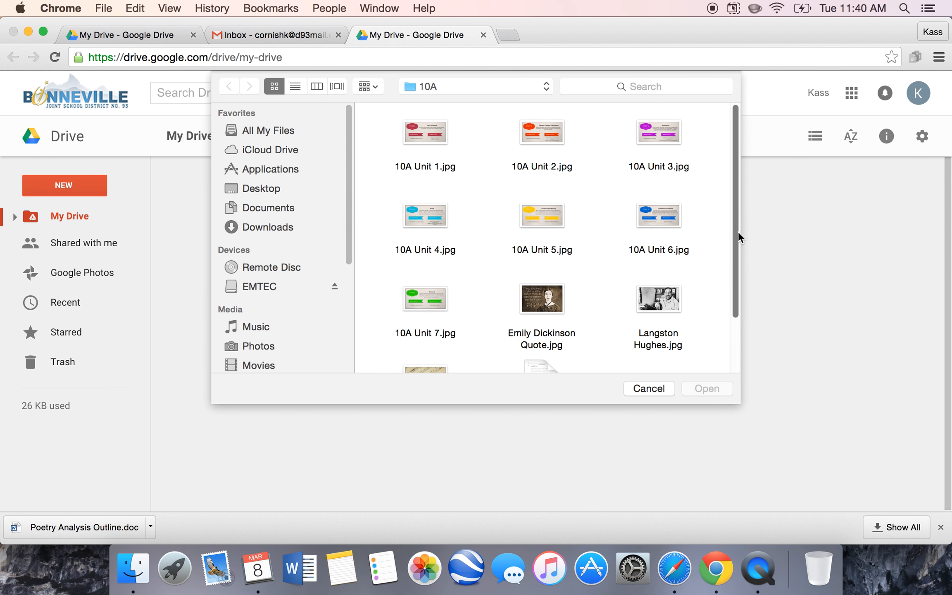
left_click_drag(738, 232, 727, 297)
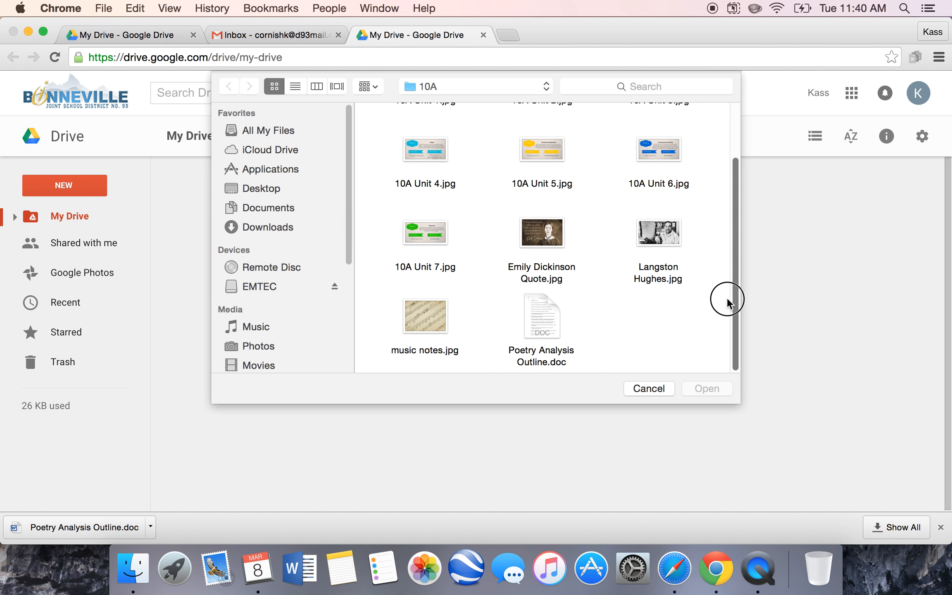
double_click(541, 296)
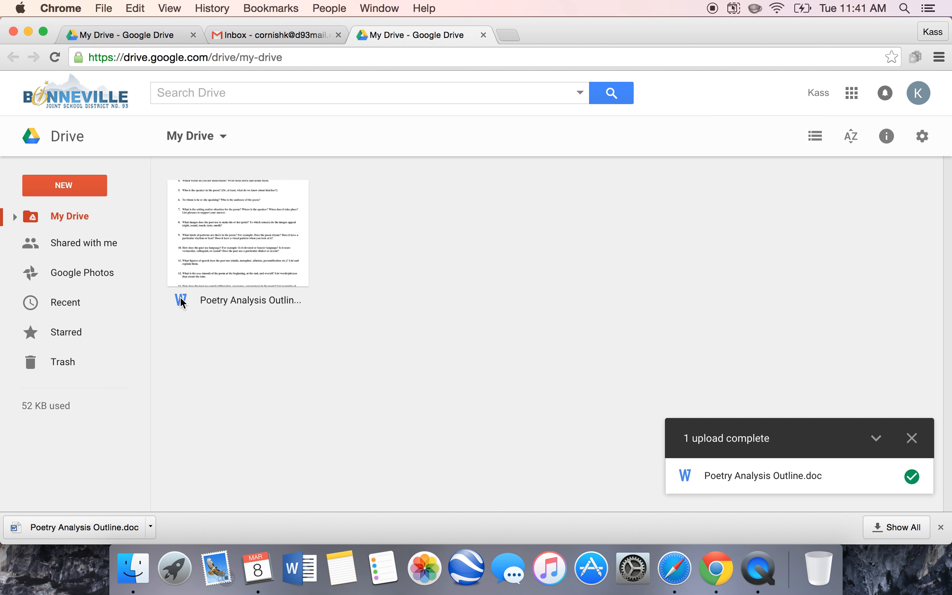
- Open the uploaded Poetry Analysis Outline.doc as a Google Docs document, and return to the My Drive file list
double_click(240, 232)
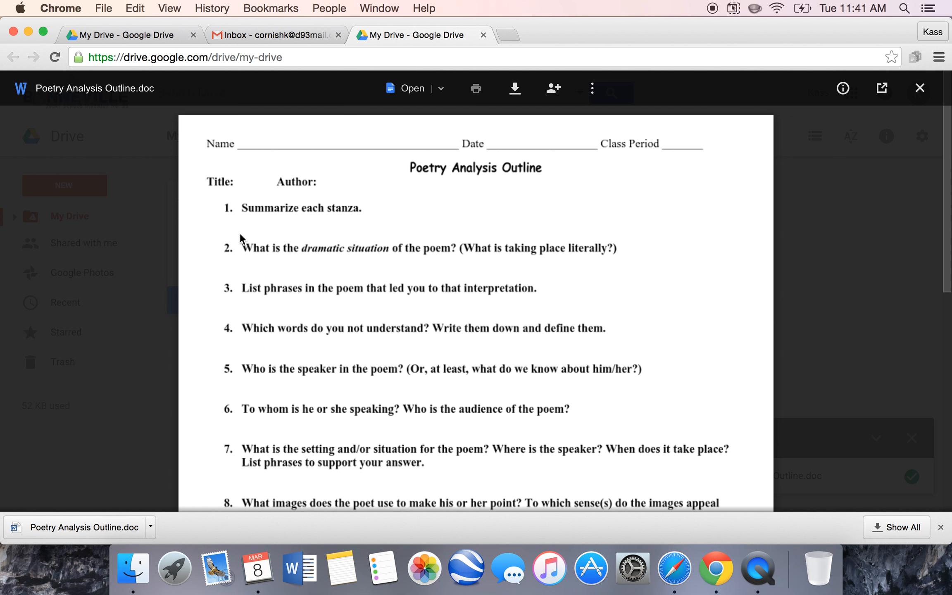
left_click(400, 91)
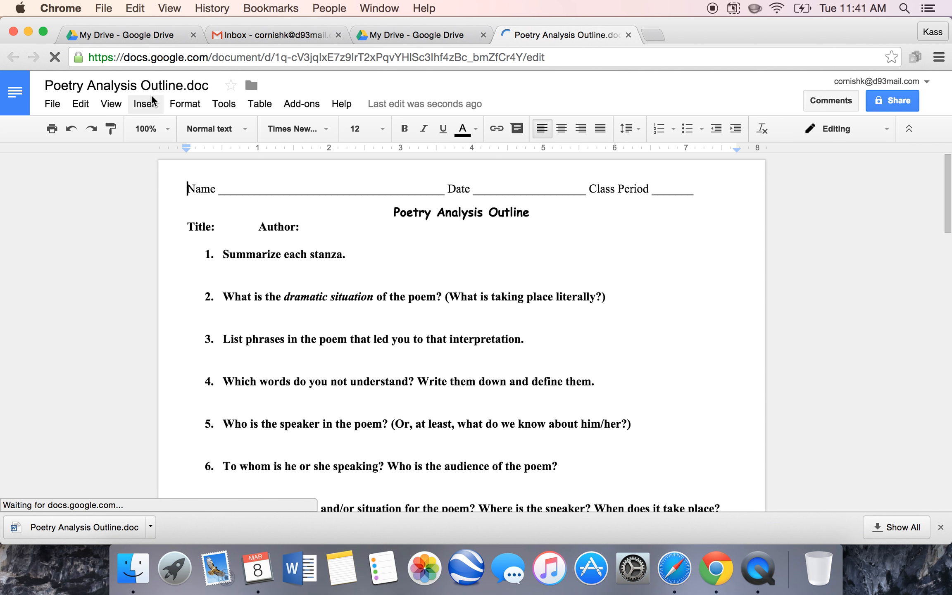
left_click(398, 36)
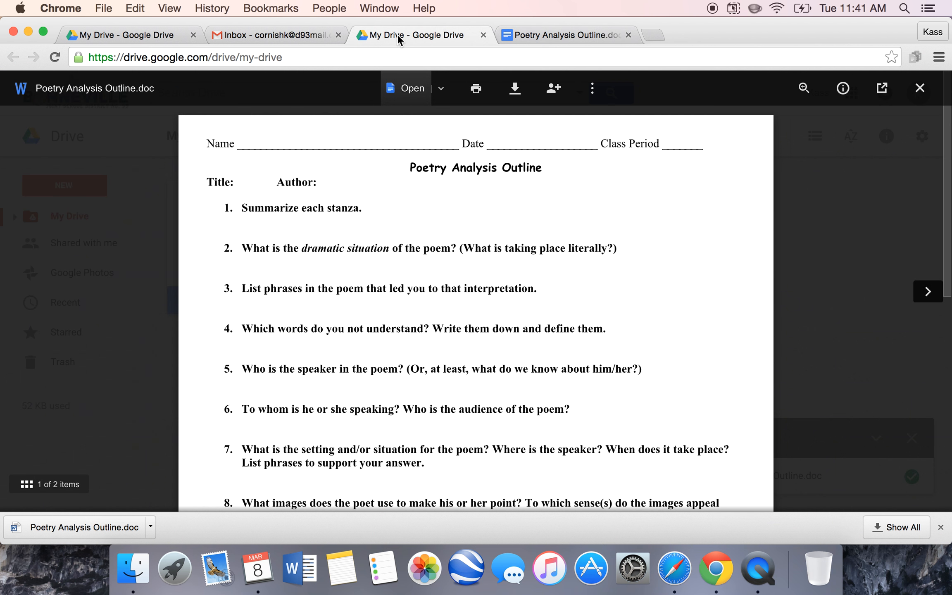
left_click(926, 96)
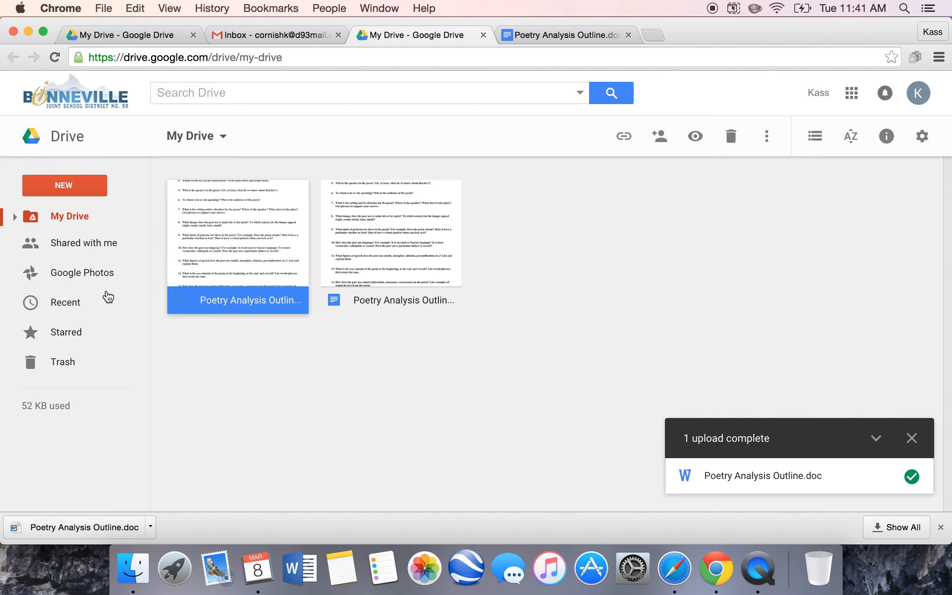
- Remove the original Word version of Poetry Analysis Outline from My Drive and dismiss the upload notice
left_click(335, 275)
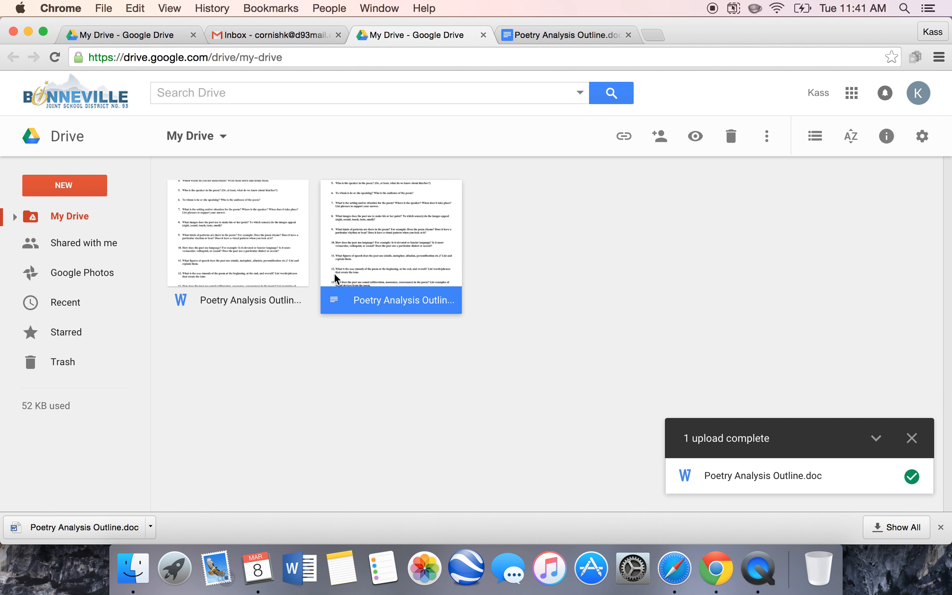
left_click(209, 257)
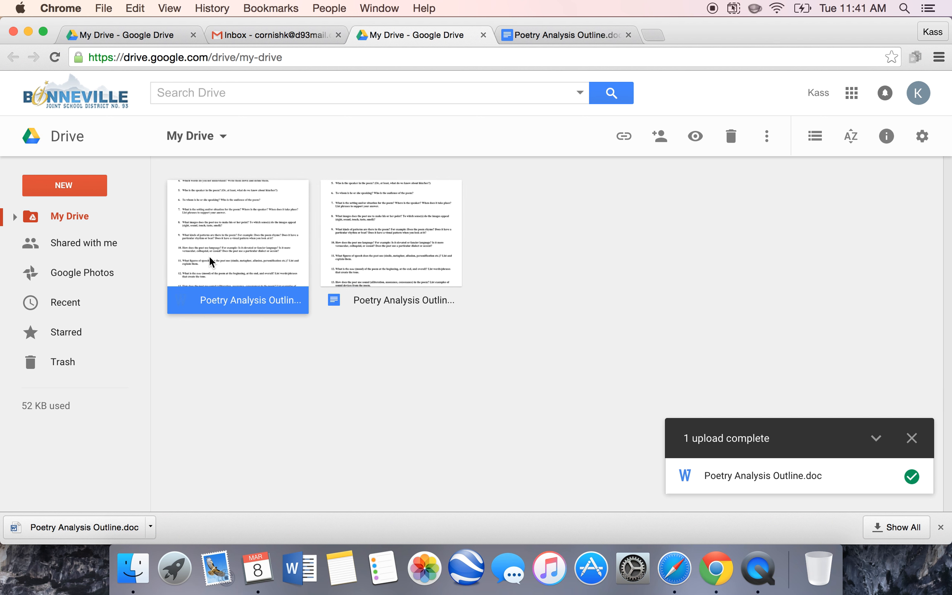
right_click(284, 251)
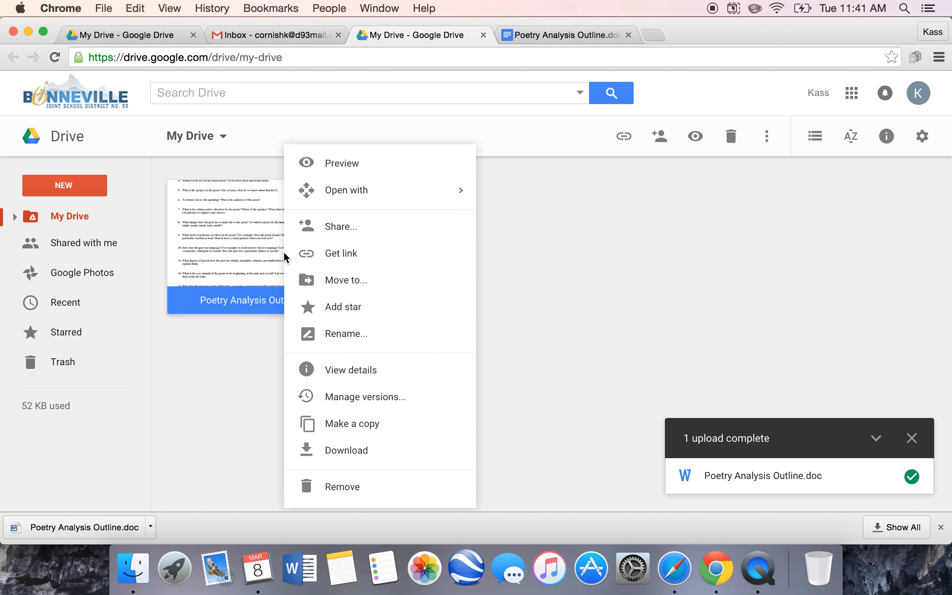
left_click(322, 481)
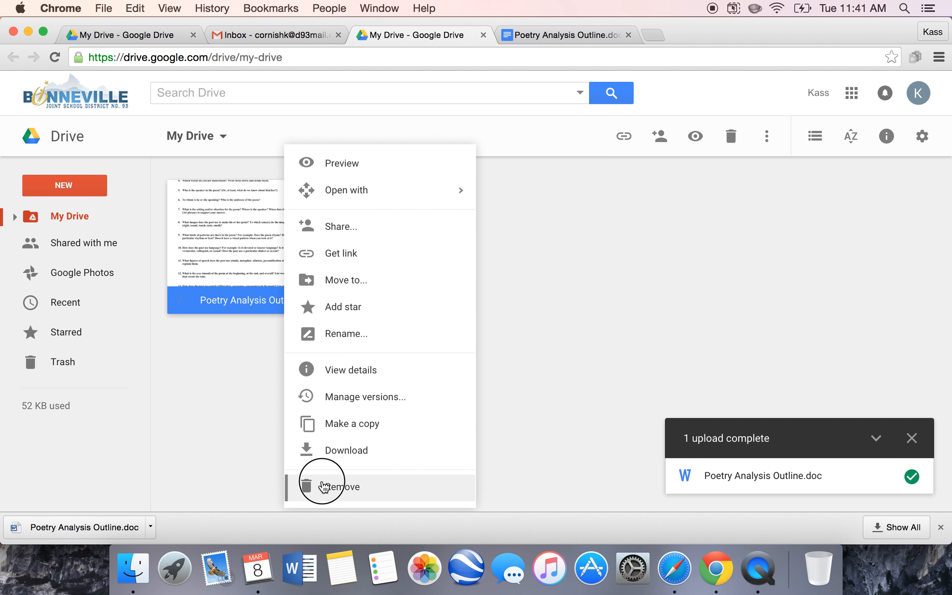
left_click(431, 294)
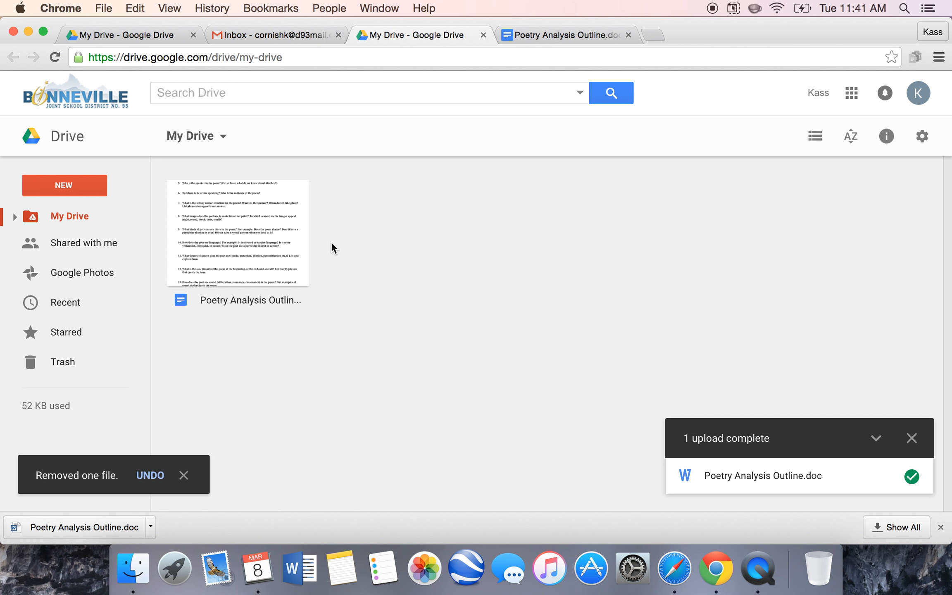
left_click(912, 437)
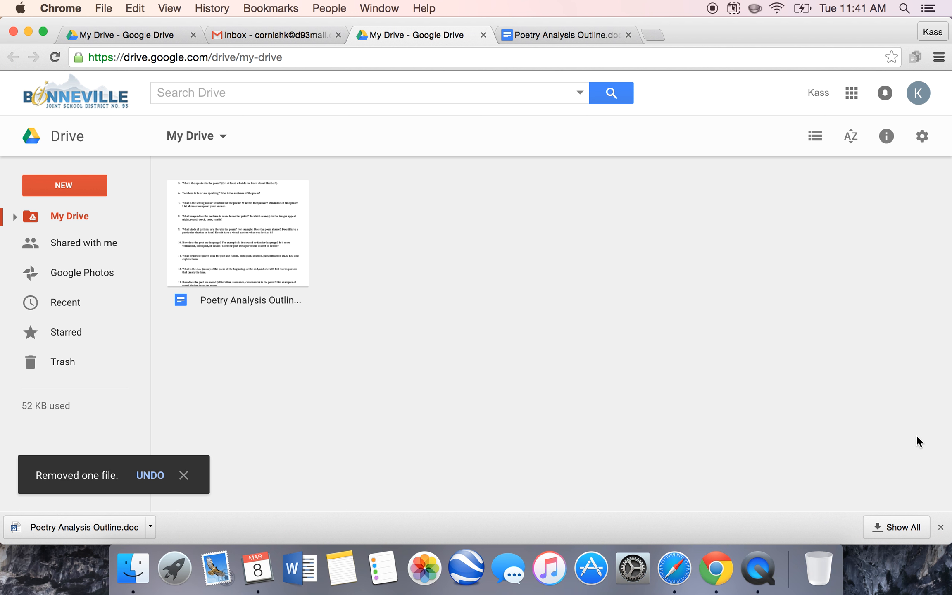
left_click(562, 448)
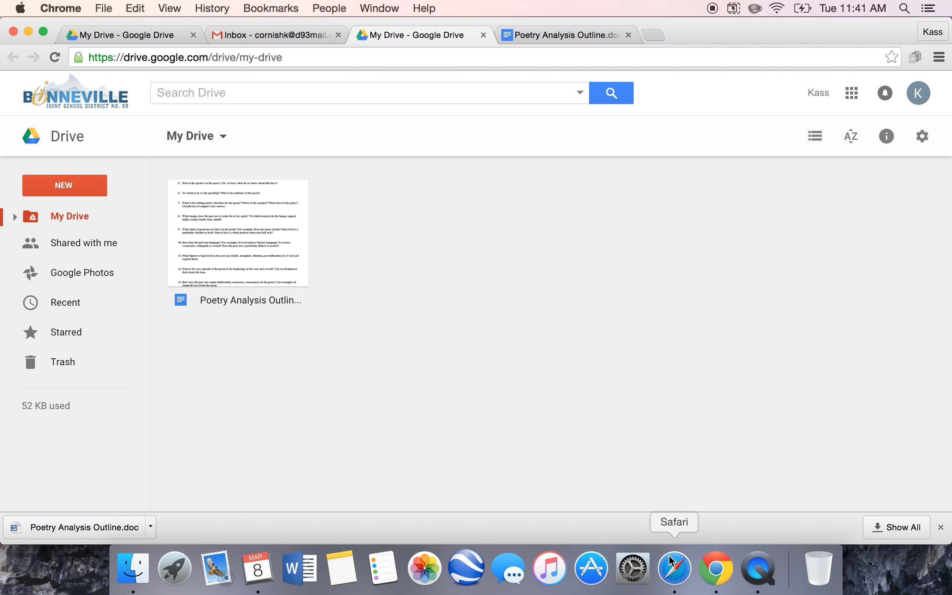
- Switch to GradPoint in Safari and open the Emily Dickinson assignment in module 02:Phrases, Clauses, and Sentences for editing
left_click(675, 570)
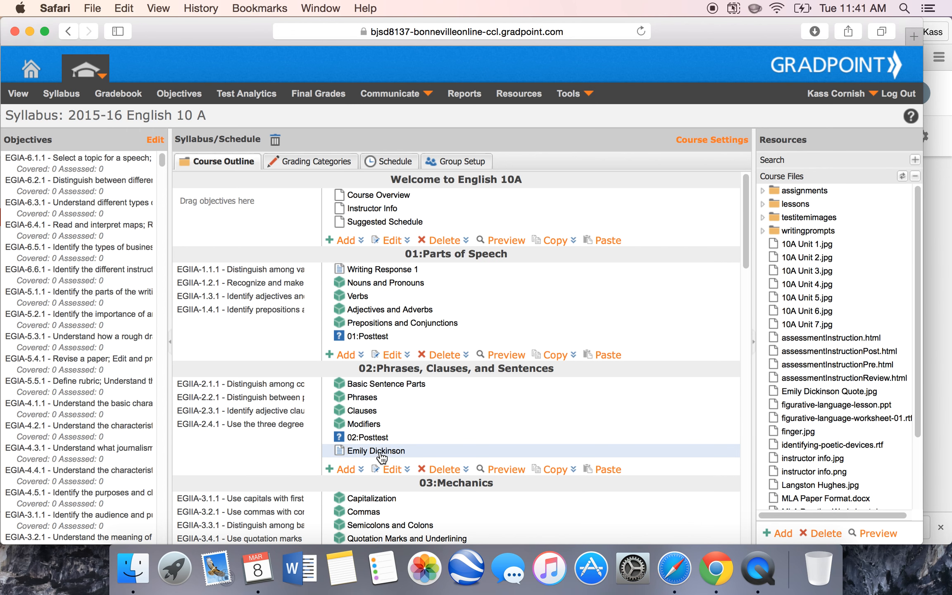
left_click(346, 470)
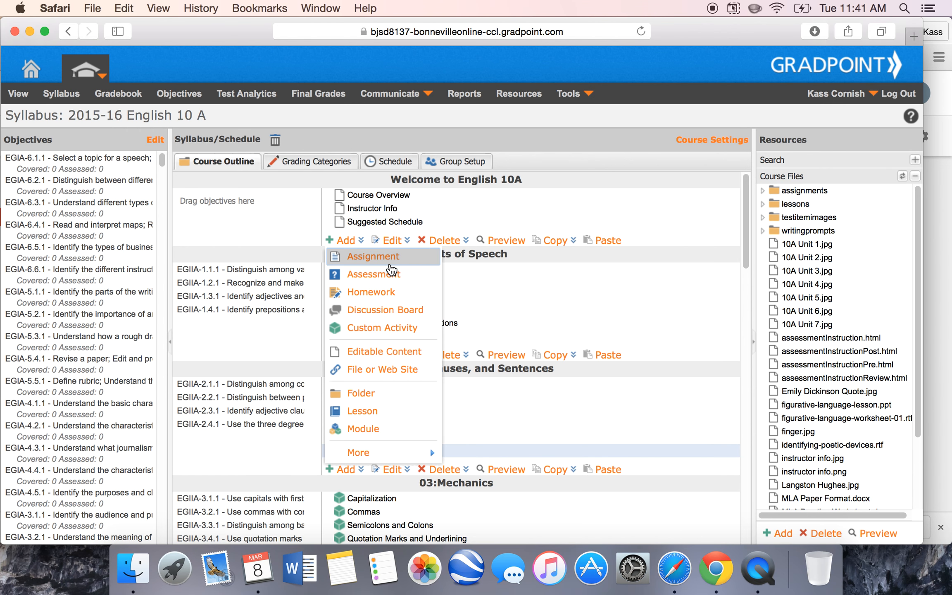
left_click(484, 426)
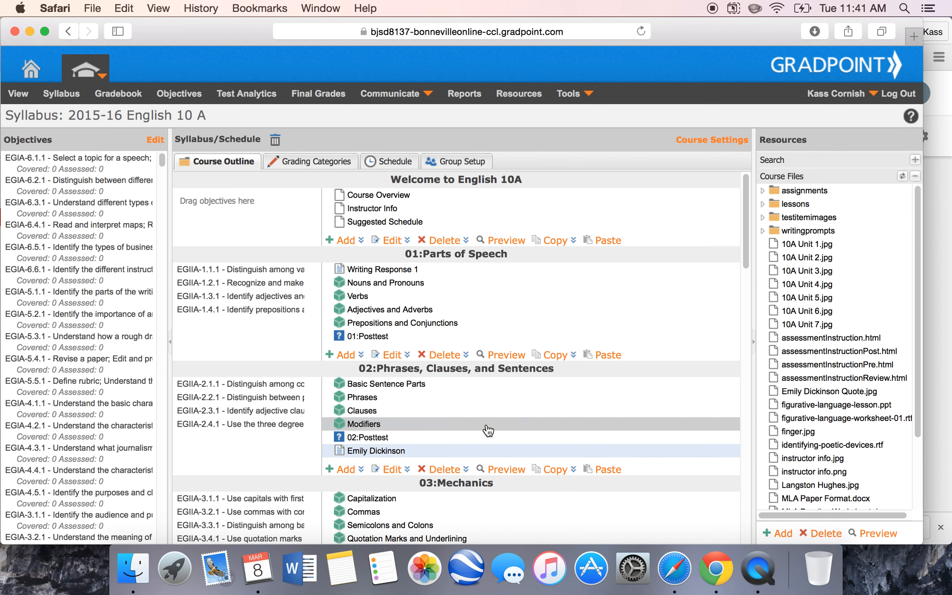
left_click(393, 471)
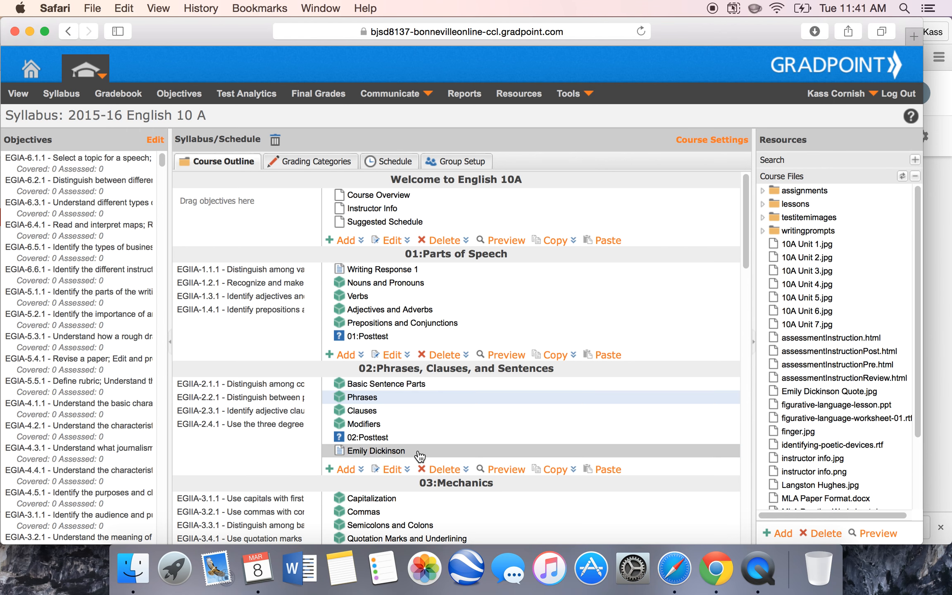
left_click(425, 450)
left_click(390, 470)
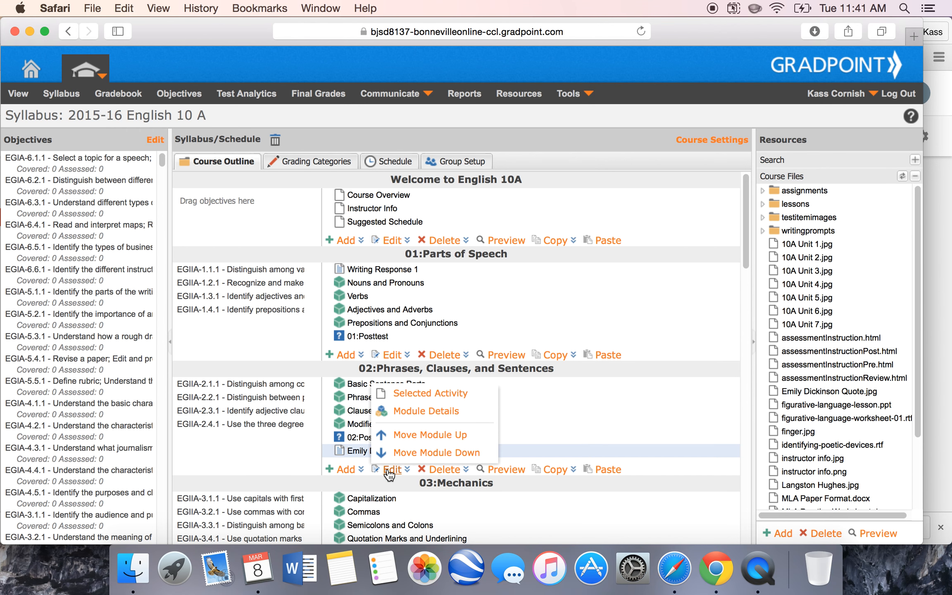
left_click(411, 395)
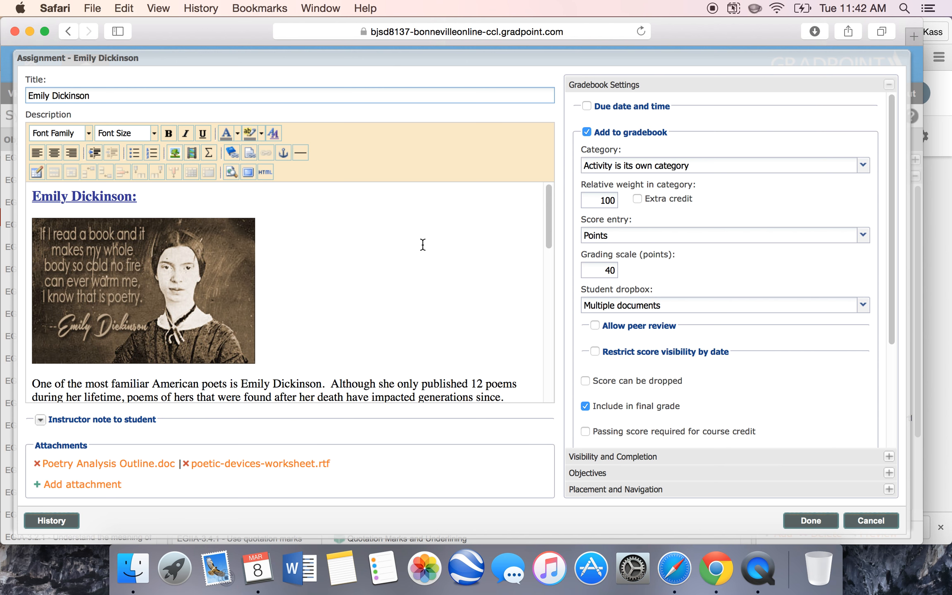
- Add a new line at the end of the assignment description, below the highlighted submission instructions
left_click_drag(549, 236, 542, 419)
left_click(509, 390)
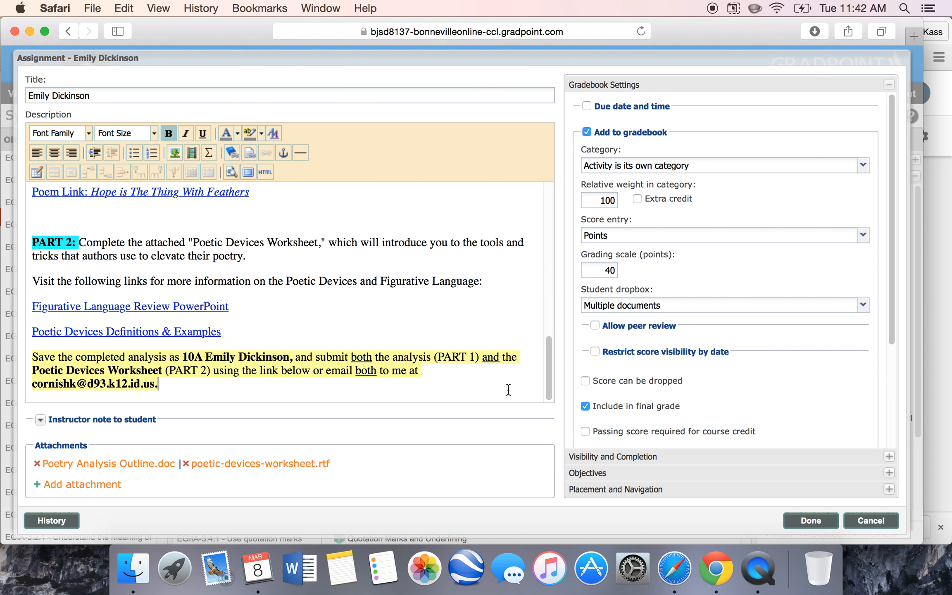
key("Return")
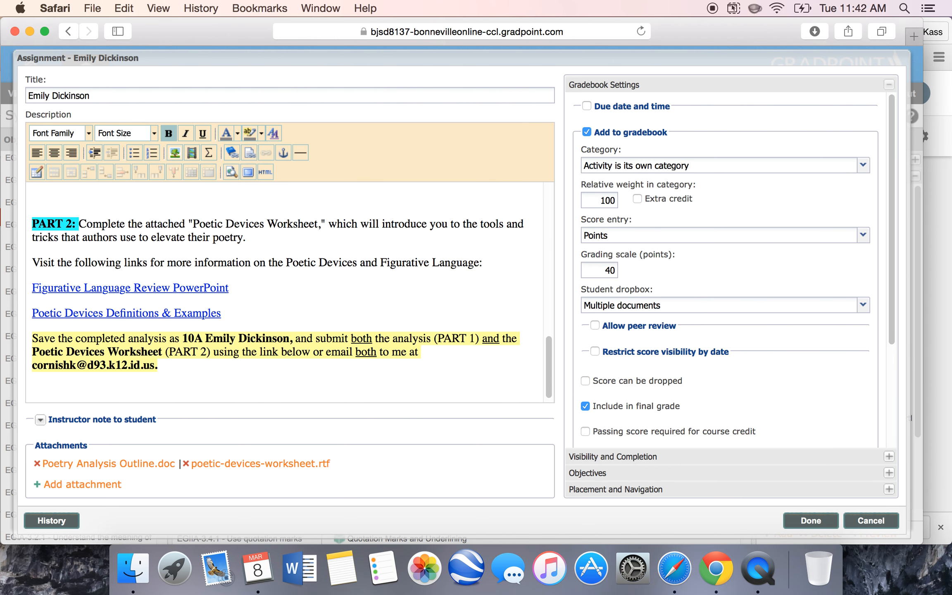
- Switch to Google Drive in Chrome and open the sharing settings of the Google Docs version of Poetry Analysis Outline
left_click(717, 570)
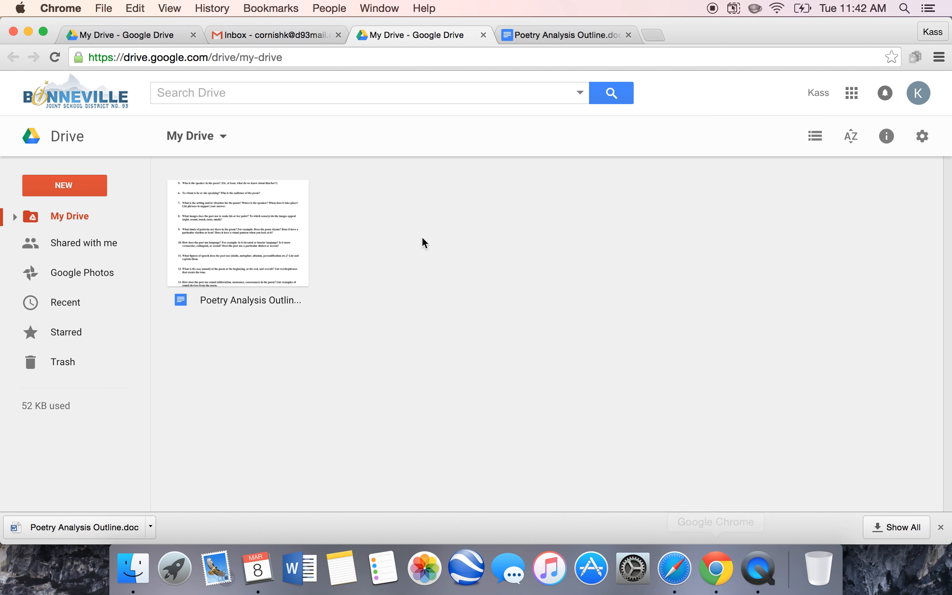
left_click(277, 245)
double_click(277, 244)
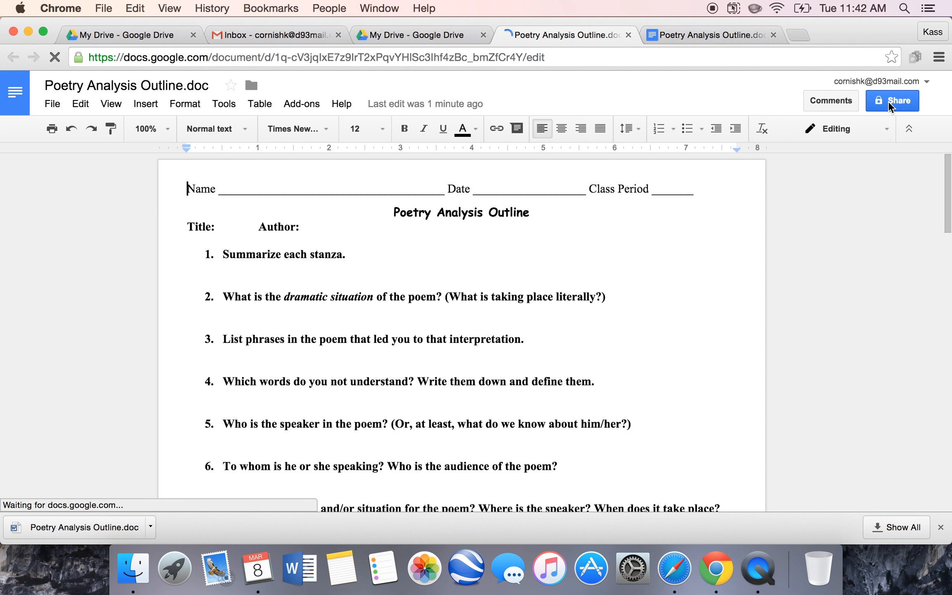
left_click(888, 101)
key("Escape")
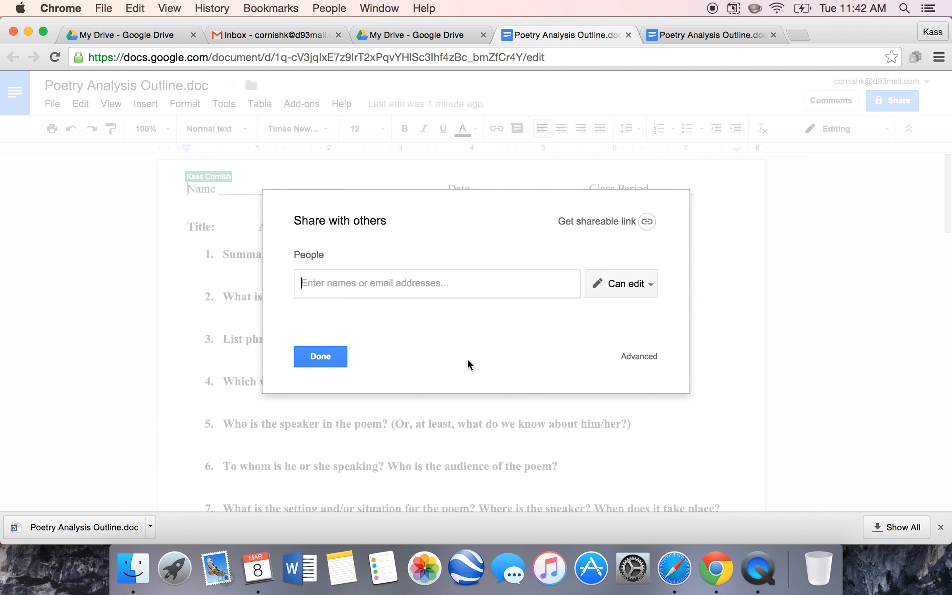
- Turn on link sharing for the Poetry Analysis Outline document to get a shareable link
left_click(623, 288)
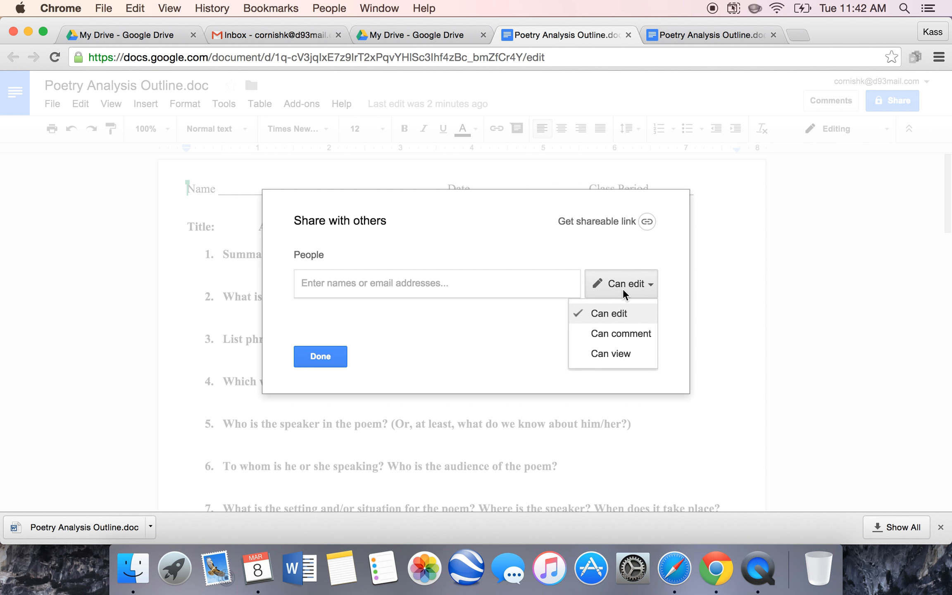
left_click(623, 289)
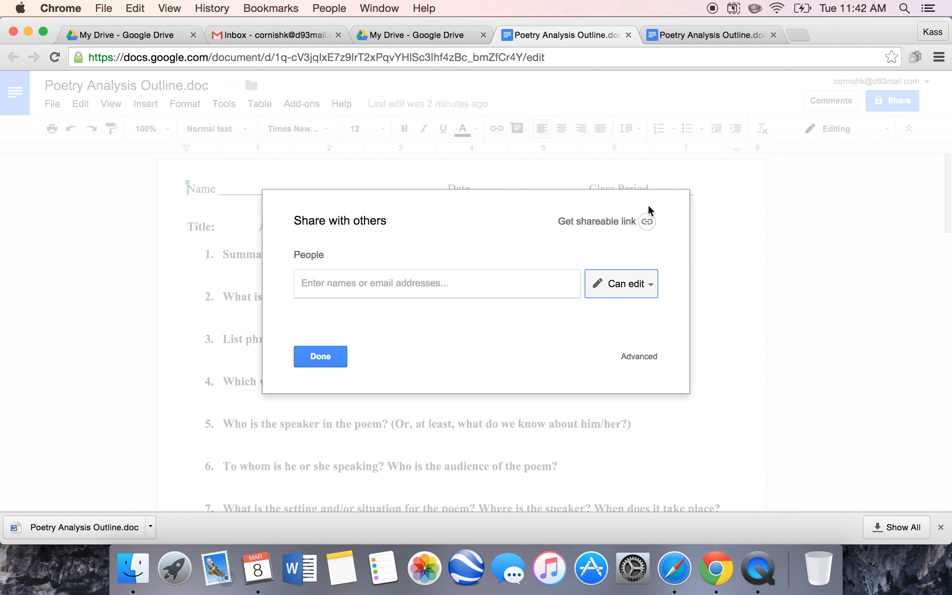
left_click(648, 223)
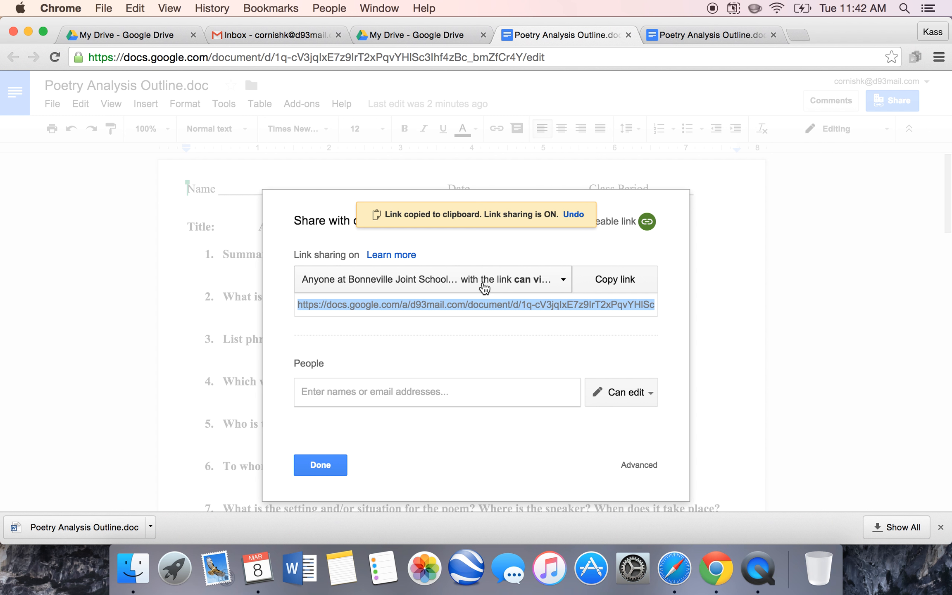
- Change the document's link sharing to "On - Anyone with the link" and copy the updated link
left_click(484, 281)
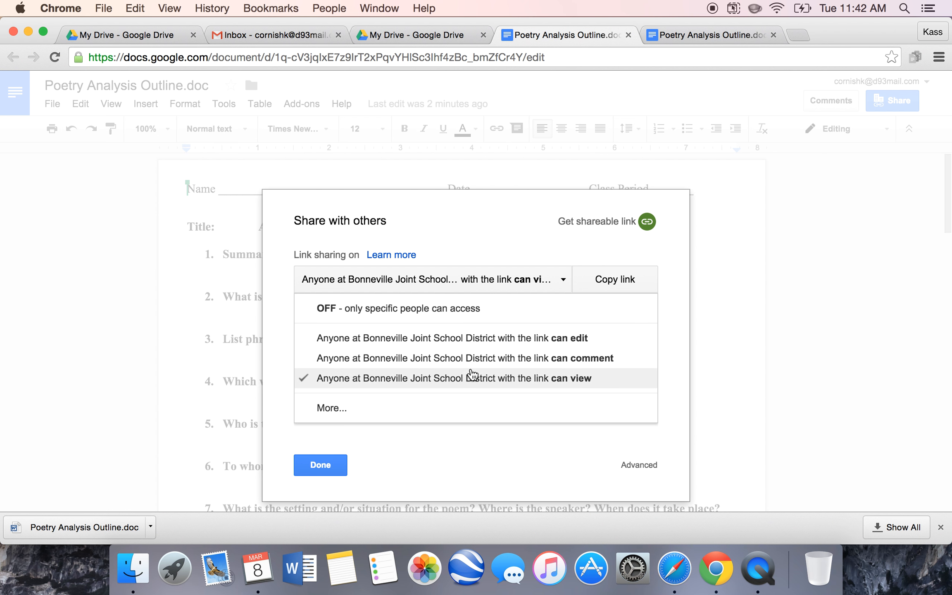
left_click(463, 407)
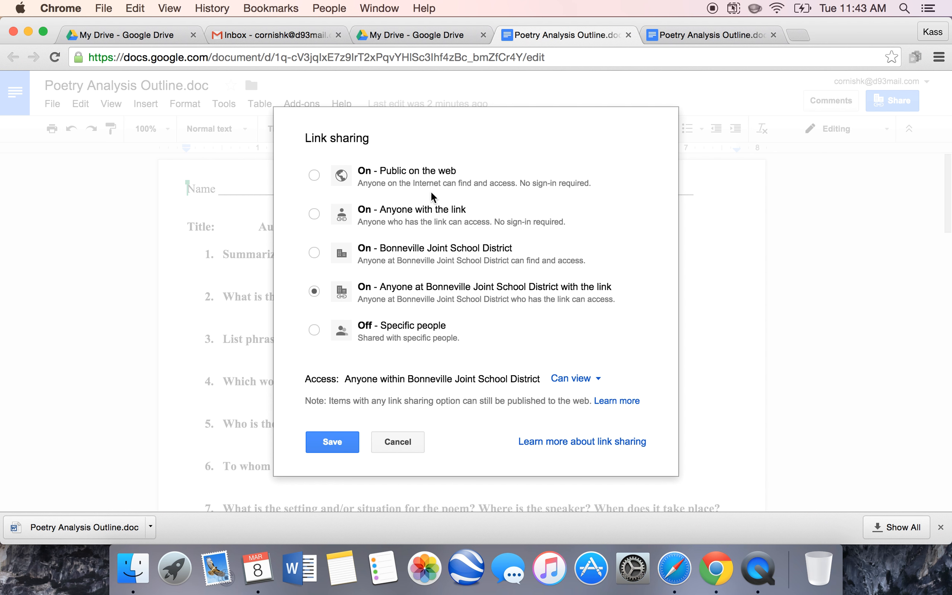
left_click(315, 215)
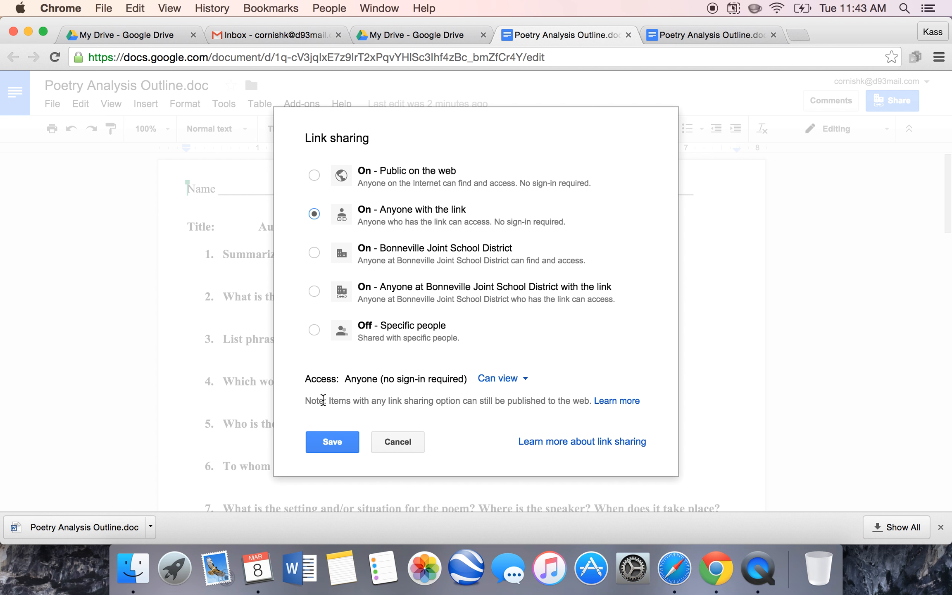
left_click(336, 442)
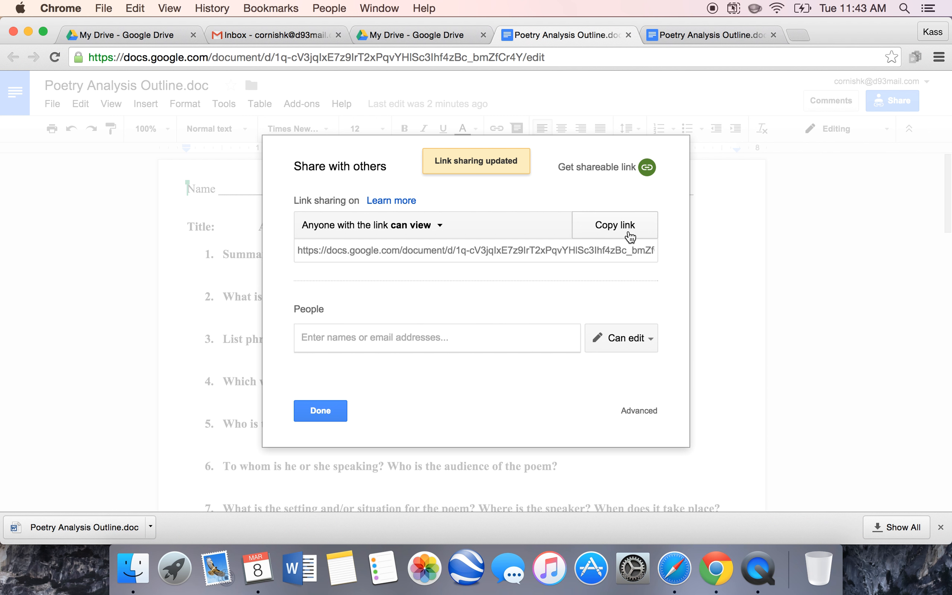
left_click(634, 228)
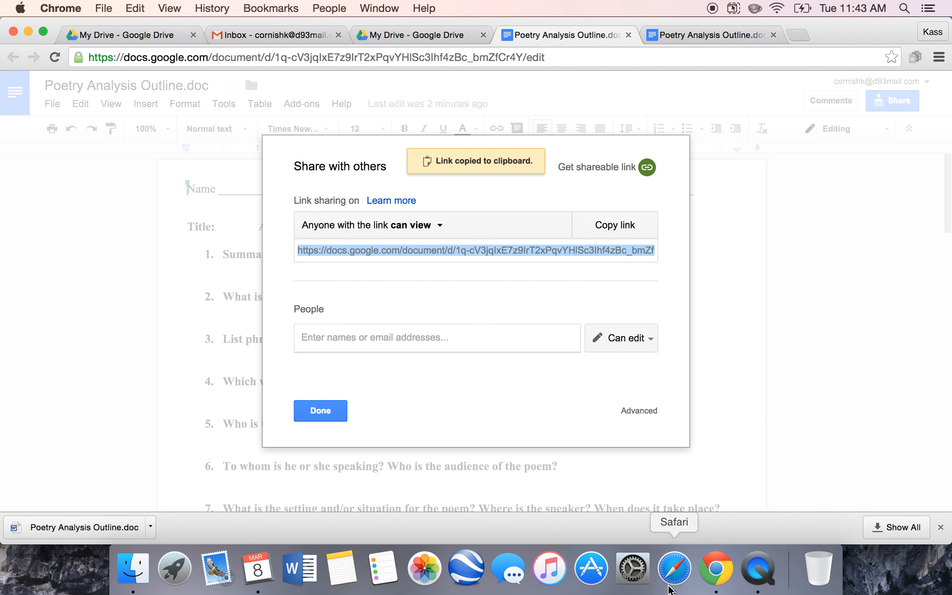
- Switch to GradPoint in Safari and paste the shareable link on the empty line ending the assignment description
left_click(674, 569)
left_click(99, 391)
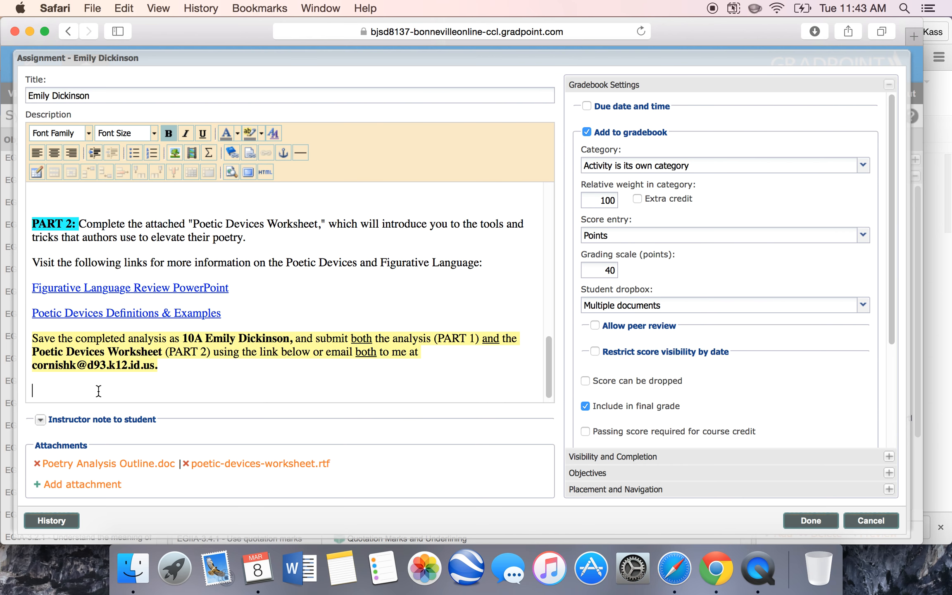
key("super+v")
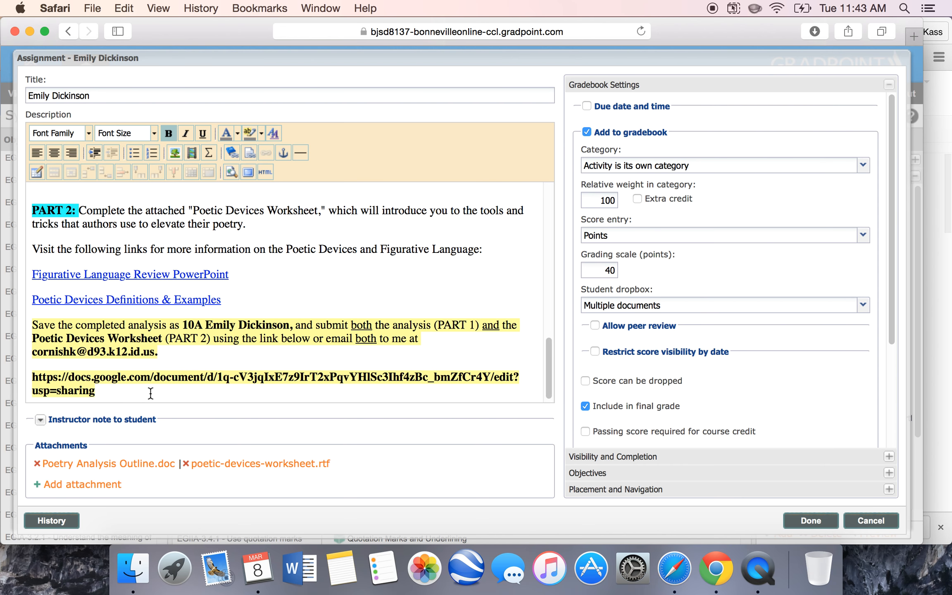
- Add a new line reading "Poetry Analysis Outline" below the pasted link in the assignment description
key("Return")
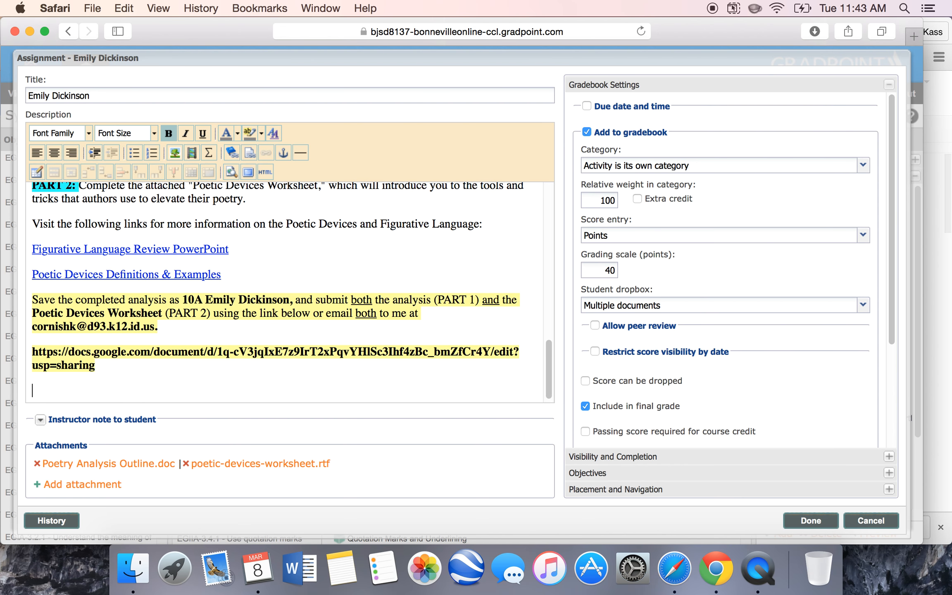
type("Poetry Outl")
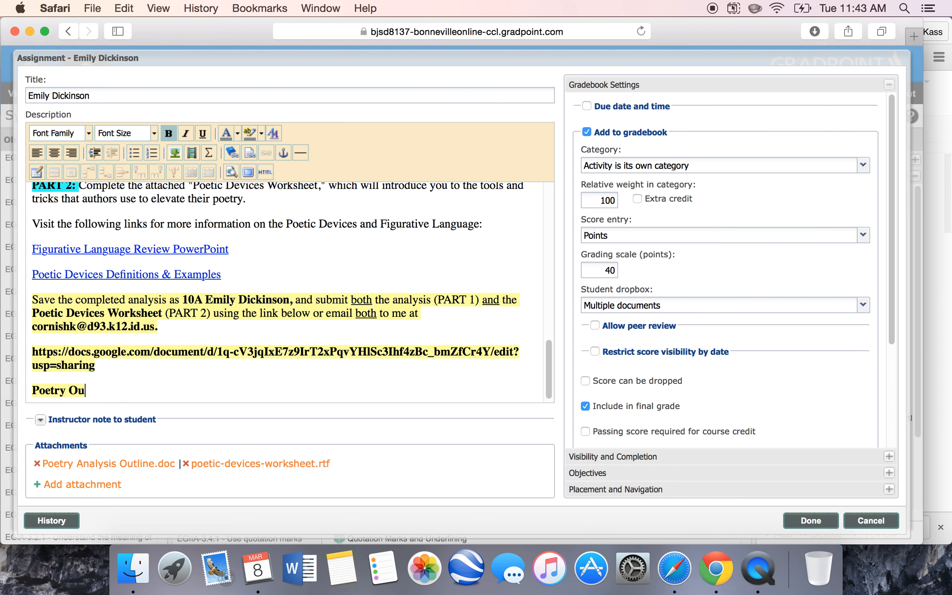
key("BackSpace")
key("BackSpace")
key("BackSpace")
key("BackSpace")
type("Analy")
key("BackSpace")
type("ysis Outline")
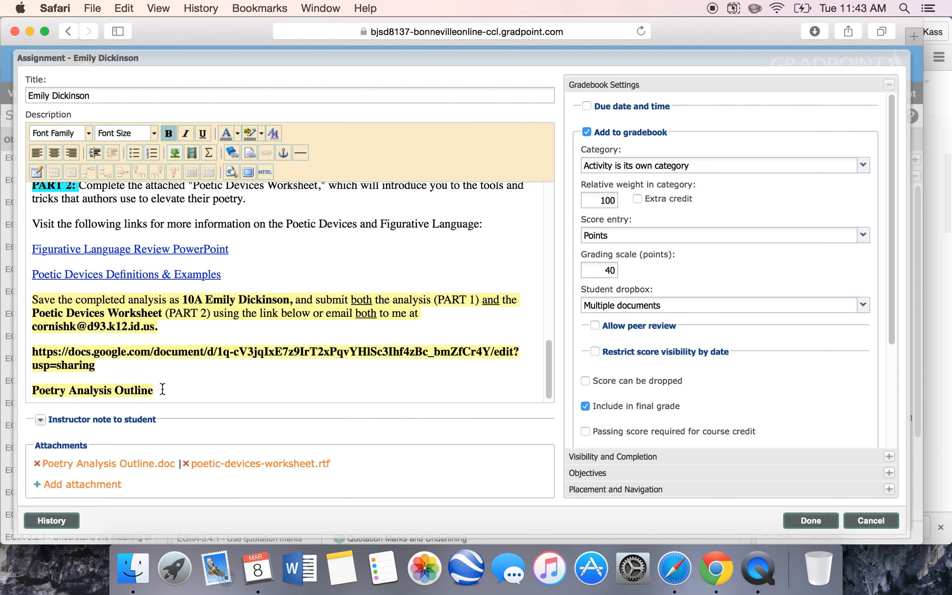
- Hyperlink the "Poetry Analysis Outline" text in the description to the copied Google Docs link
left_click_drag(153, 388, 53, 379)
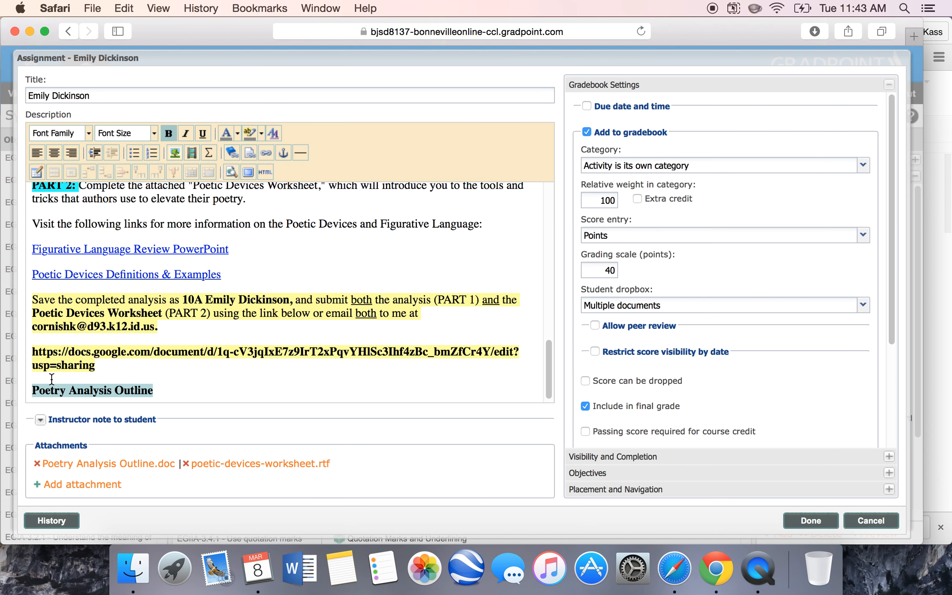
left_click(266, 157)
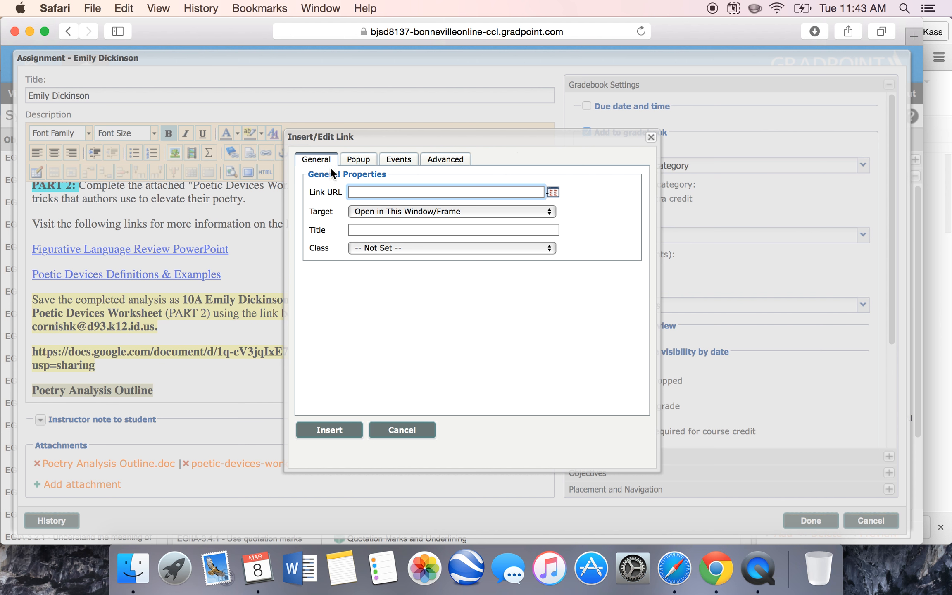
left_click(425, 192)
key("super+v")
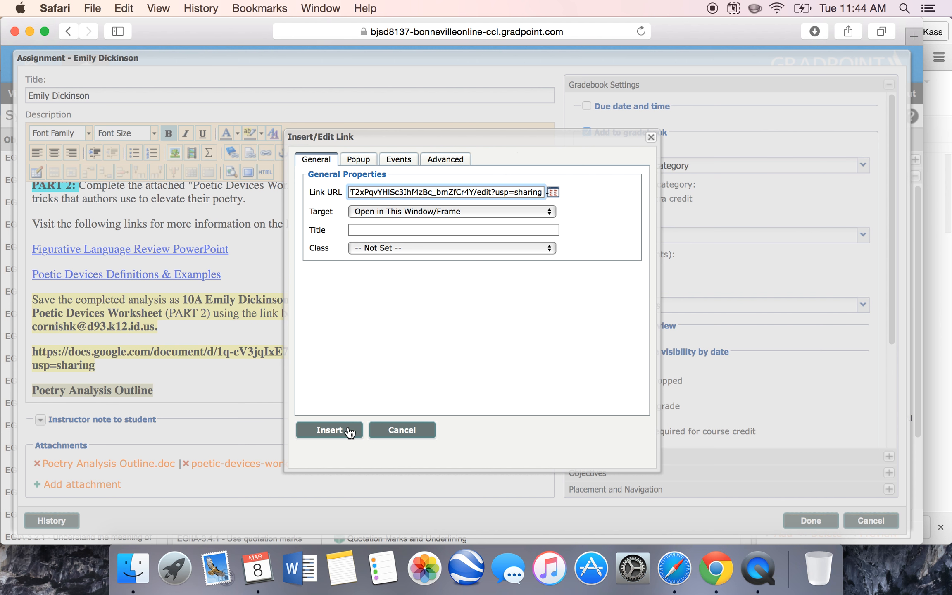
left_click(346, 430)
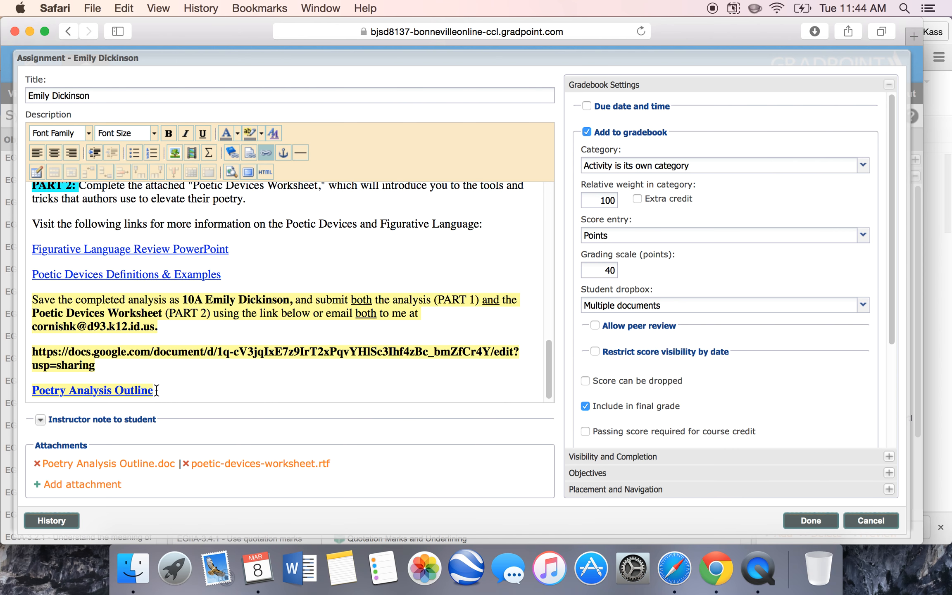
- Save the Emily Dickinson assignment and preview it, testing the Poetry Analysis Outline link at its end before closing the preview
left_click(151, 362)
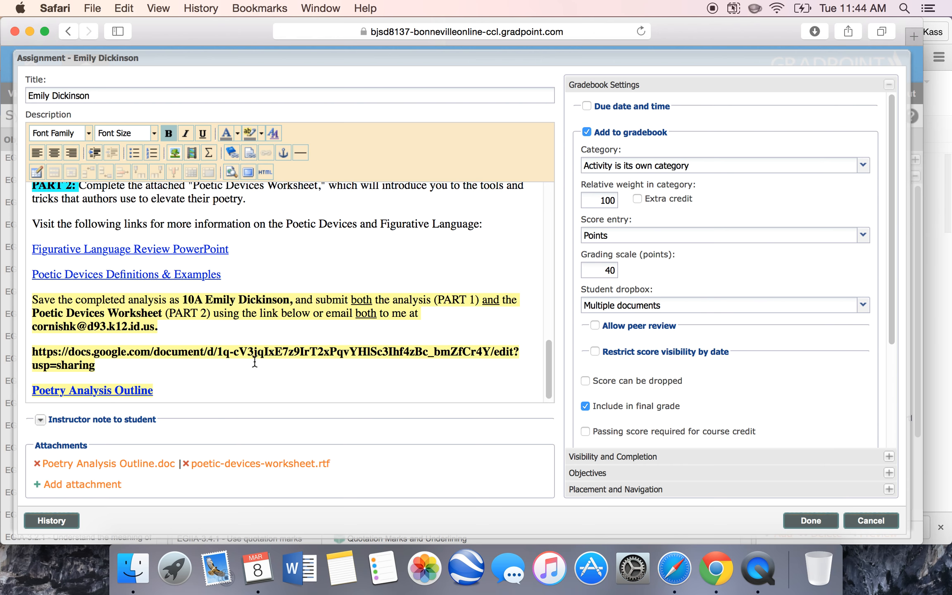
left_click(799, 525)
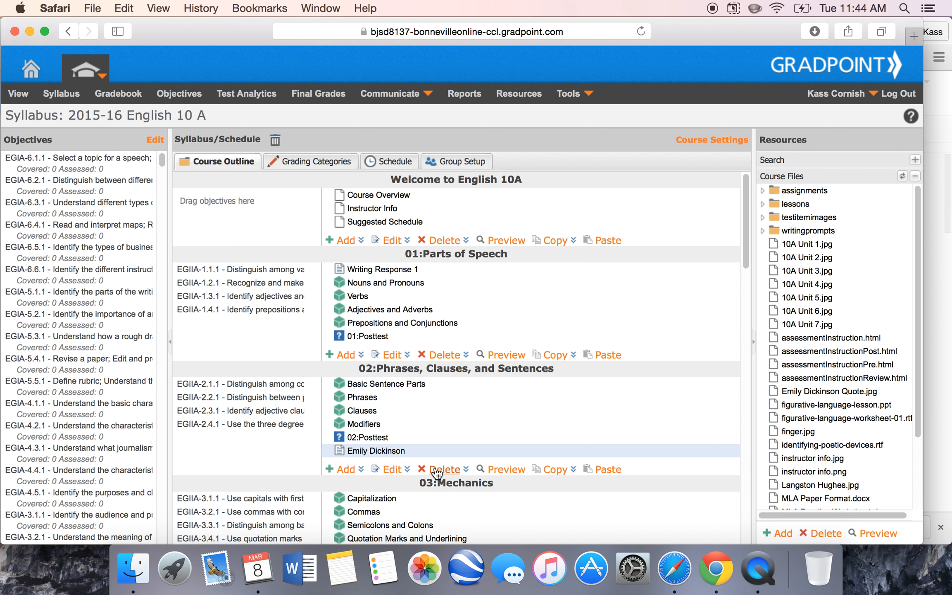
left_click(501, 470)
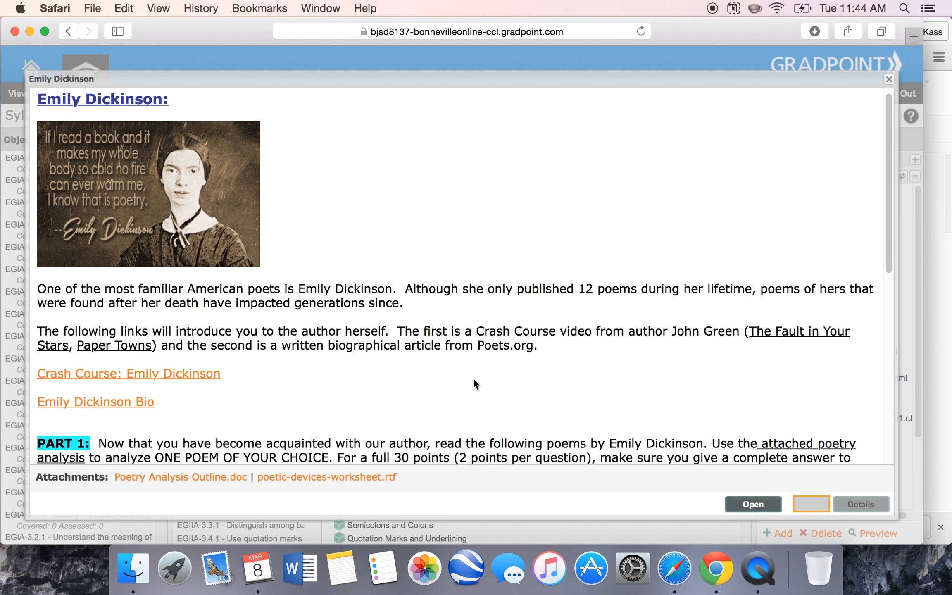
scroll(473, 378, "down", 10)
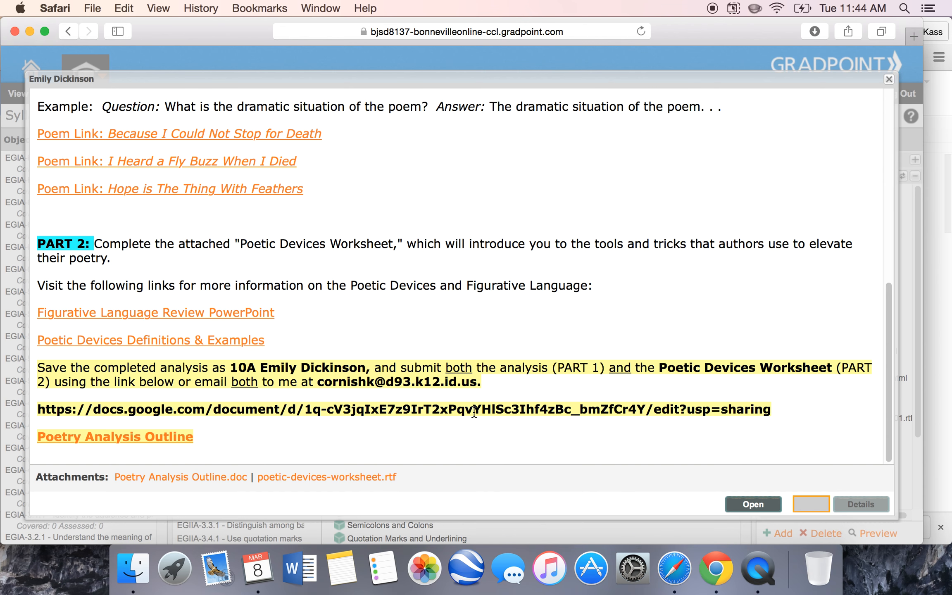
left_click(156, 439)
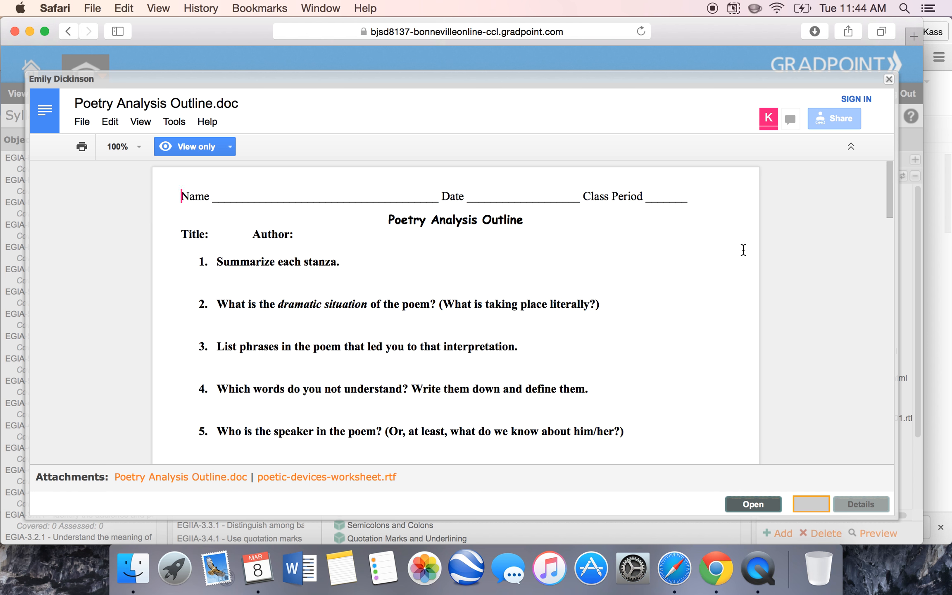
left_click(889, 79)
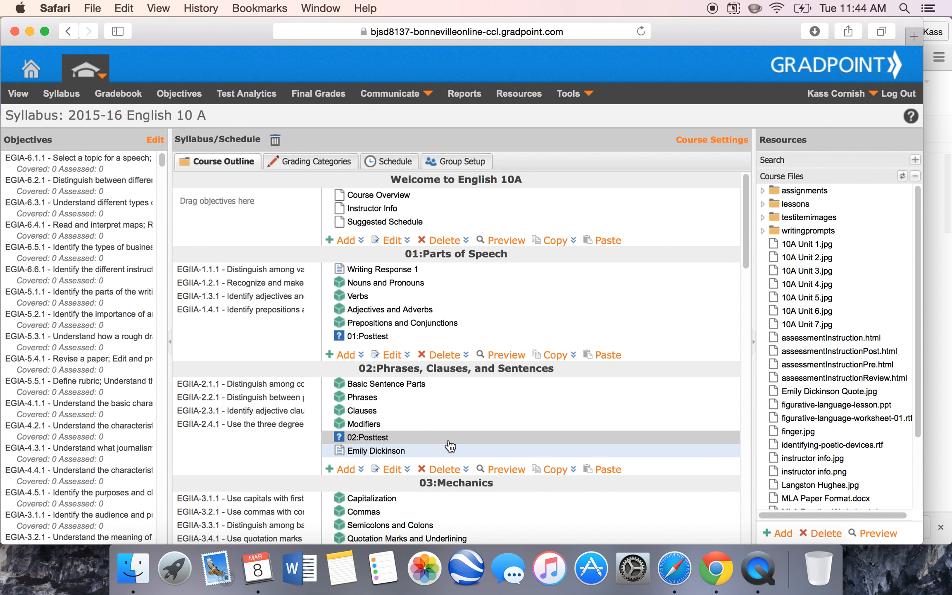
- Switch to Chrome, finish the document's sharing settings and close that Poetry Analysis Outline document
left_click(714, 578)
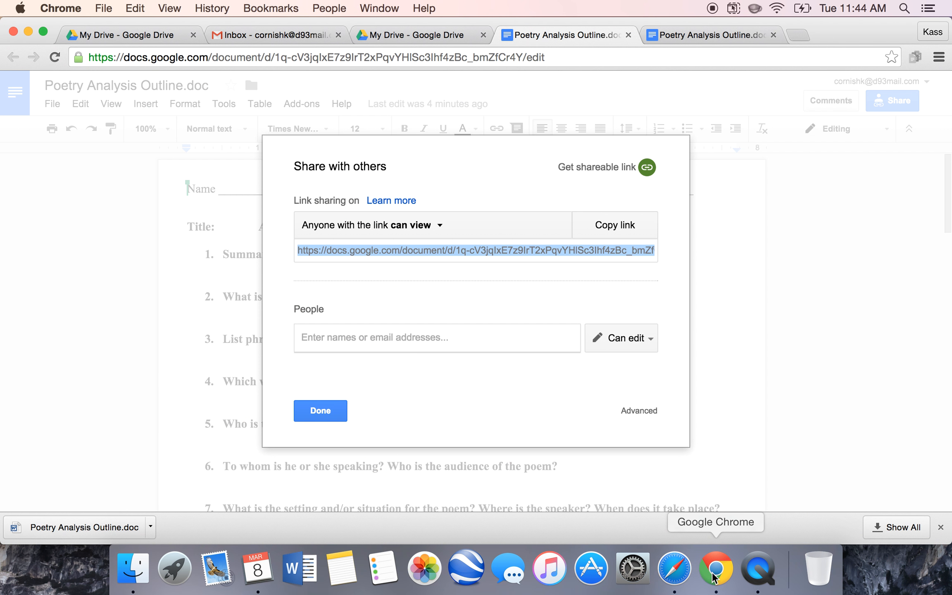
left_click(320, 412)
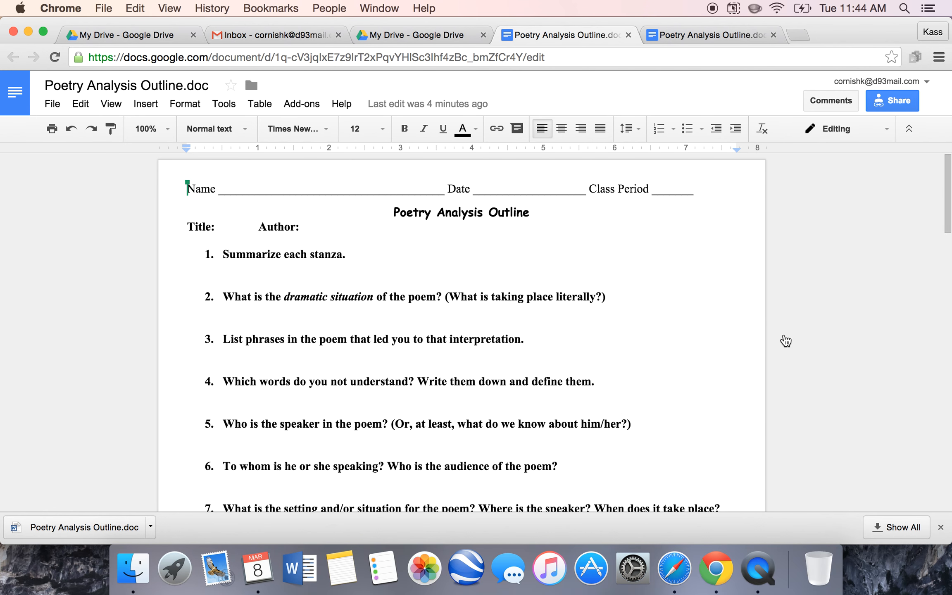
left_click(794, 337)
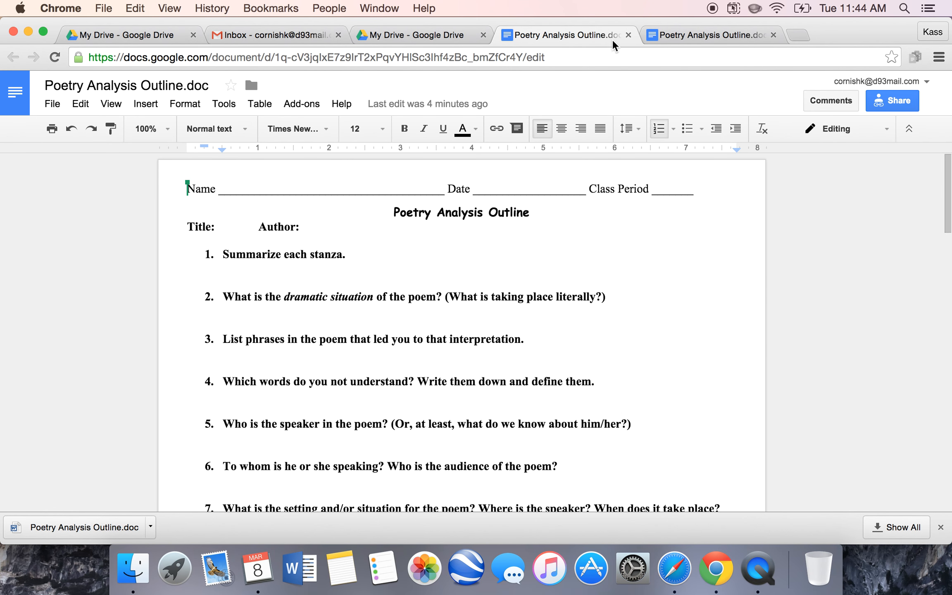
left_click(628, 35)
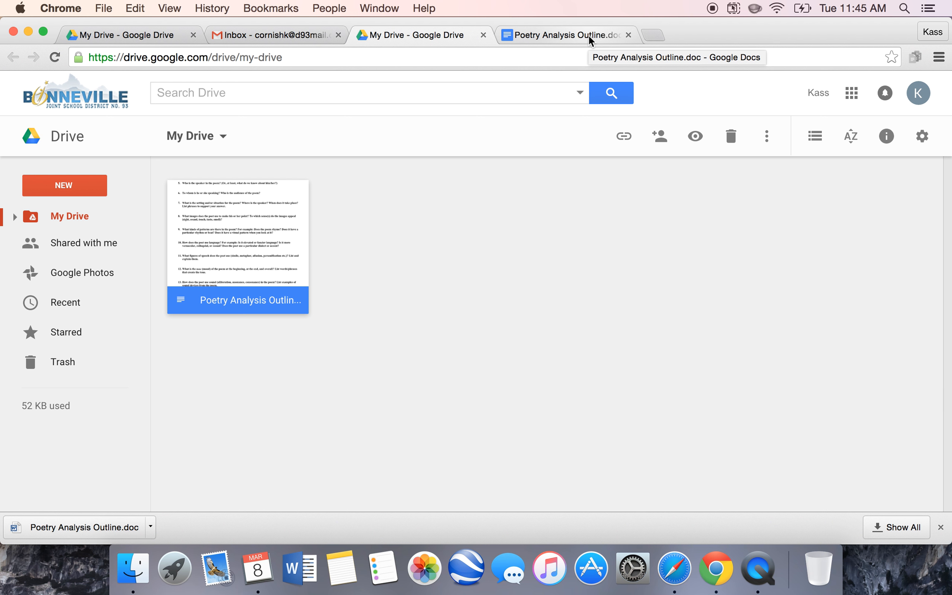
left_click(750, 572)
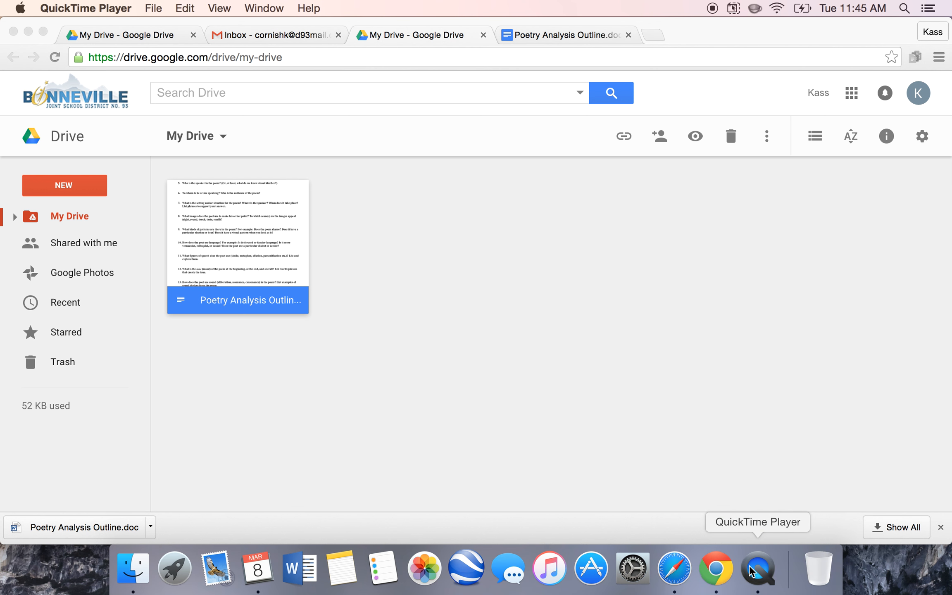
left_click(154, 9)
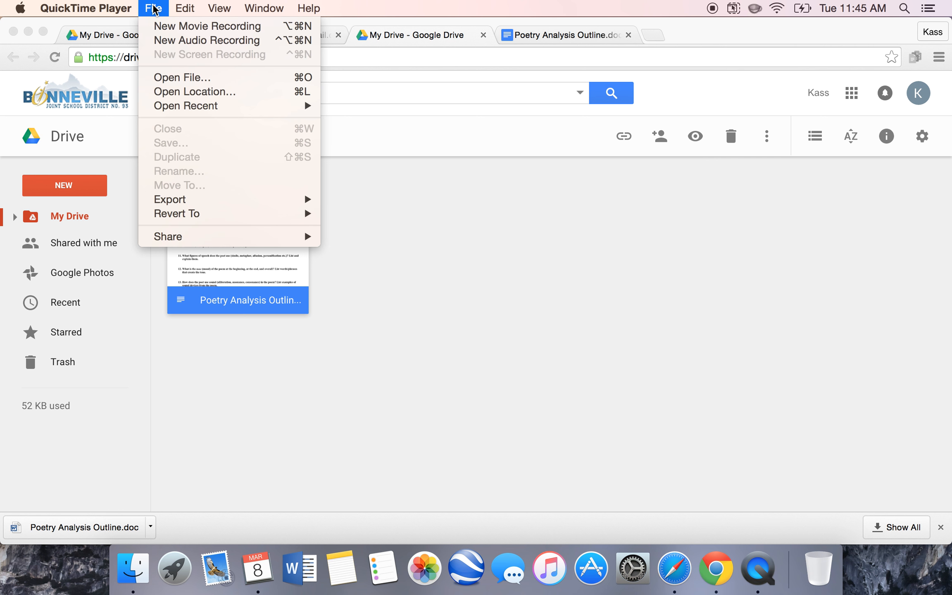
mouse_move(140, 215)
left_click(254, 58)
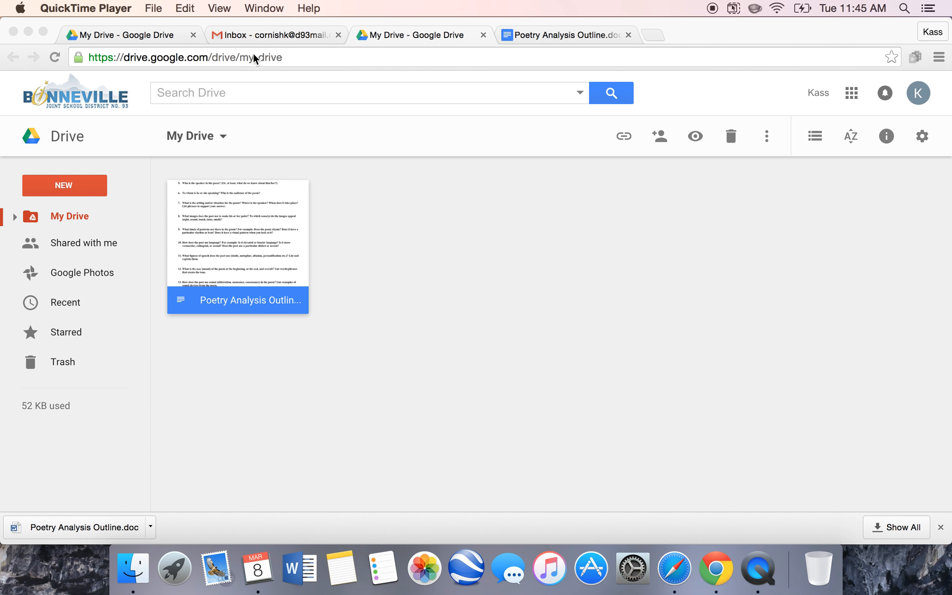
right_click(753, 578)
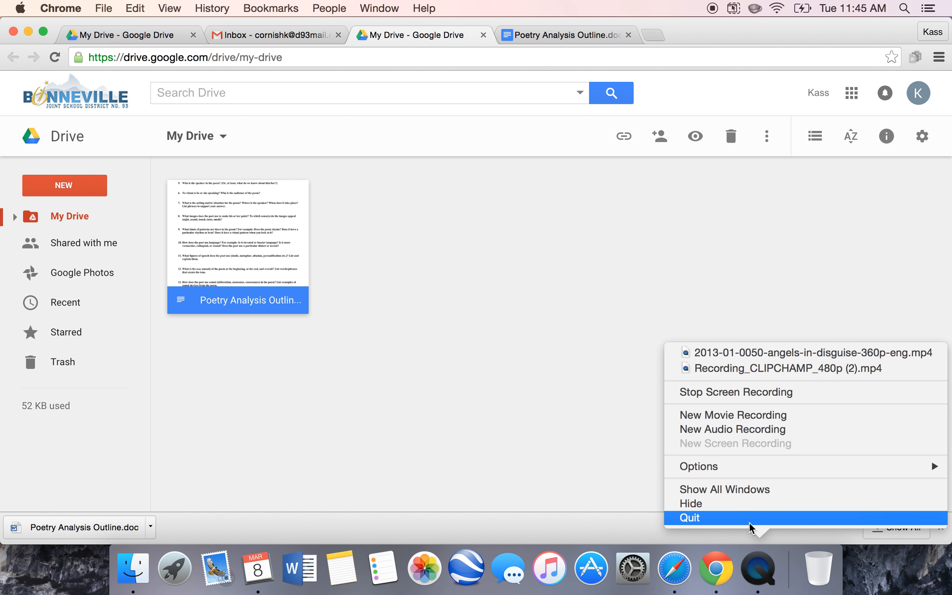
left_click(761, 400)
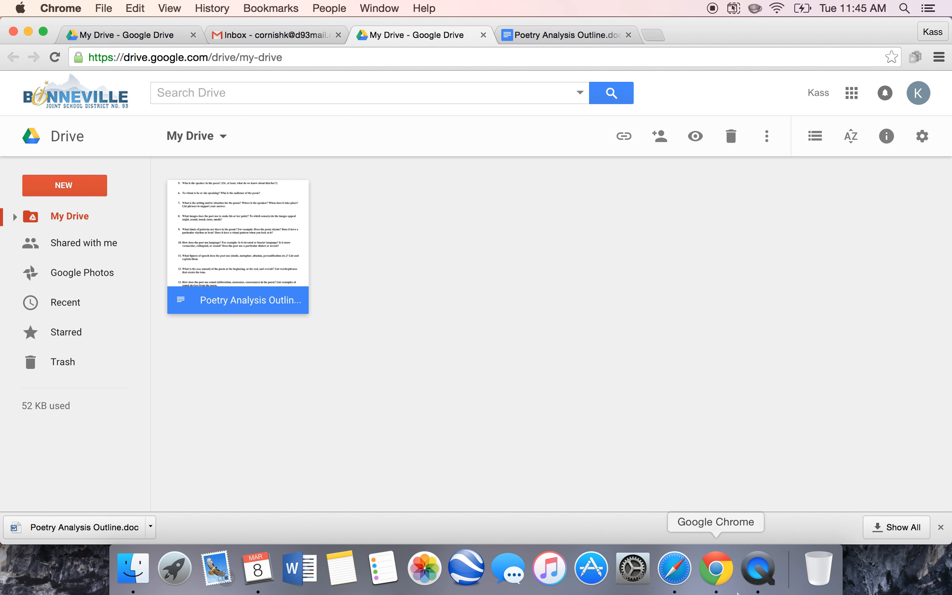
left_click(758, 576)
right_click(758, 576)
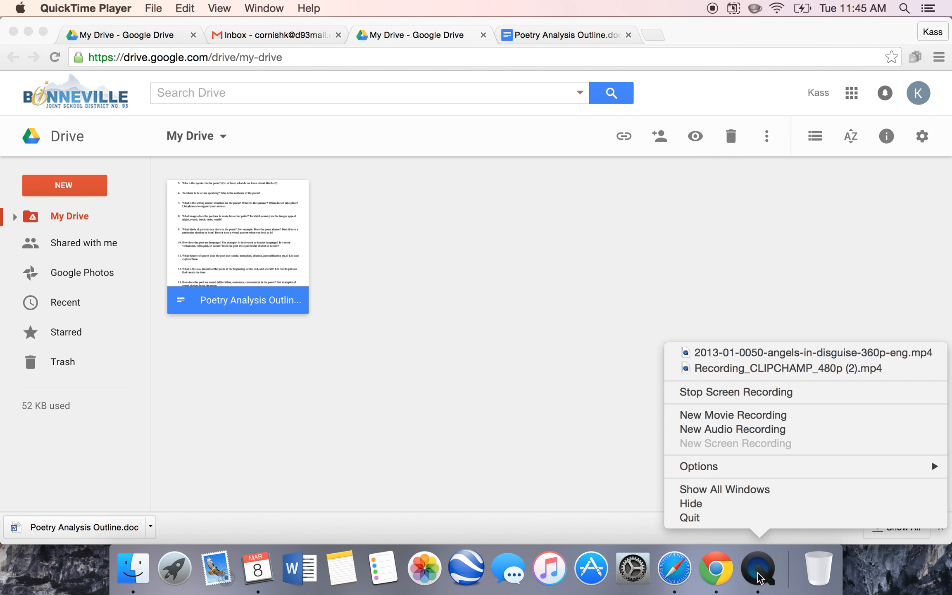